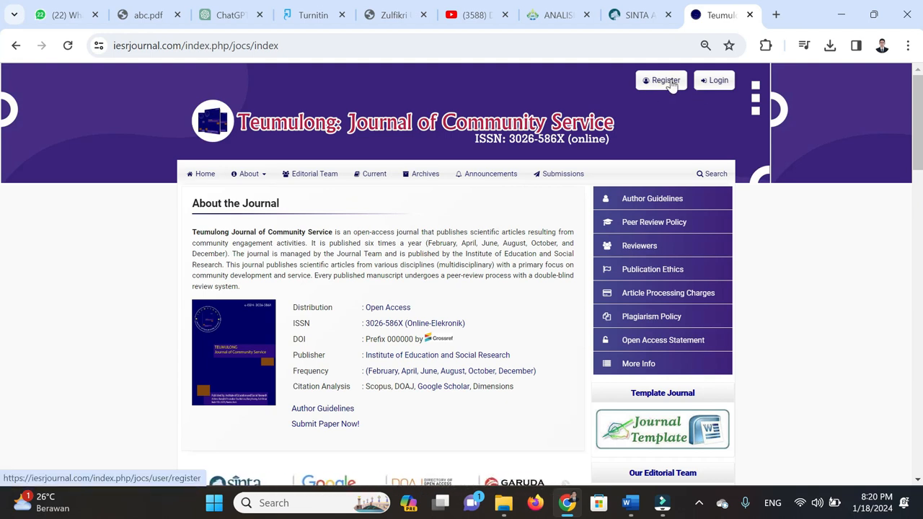
Scroll the Teumulong homepage and bring up the new-user Register form
{"action": "scroll", "coordinate": [579, 173], "scroll_direction": "down", "scroll_amount": 2}
{"action": "scroll", "coordinate": [580, 174], "scroll_direction": "up", "scroll_amount": 2}
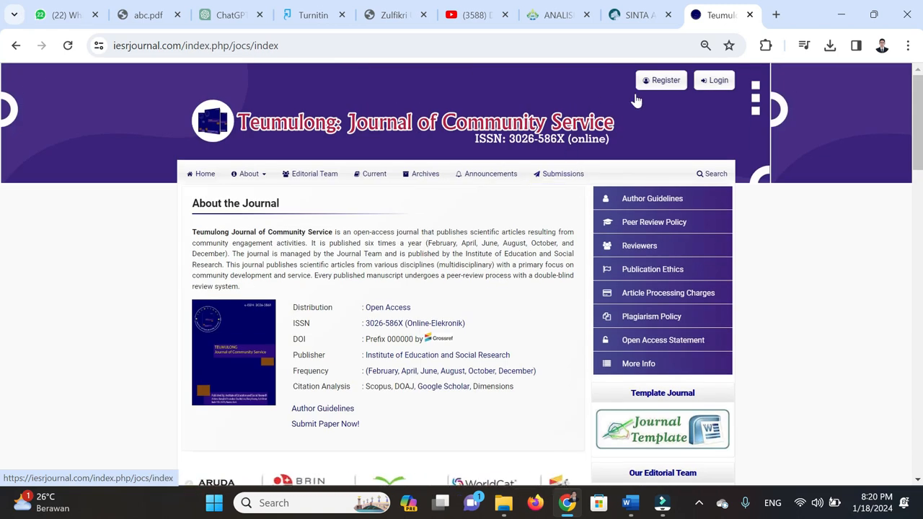
{"action": "left_click", "coordinate": [665, 86]}
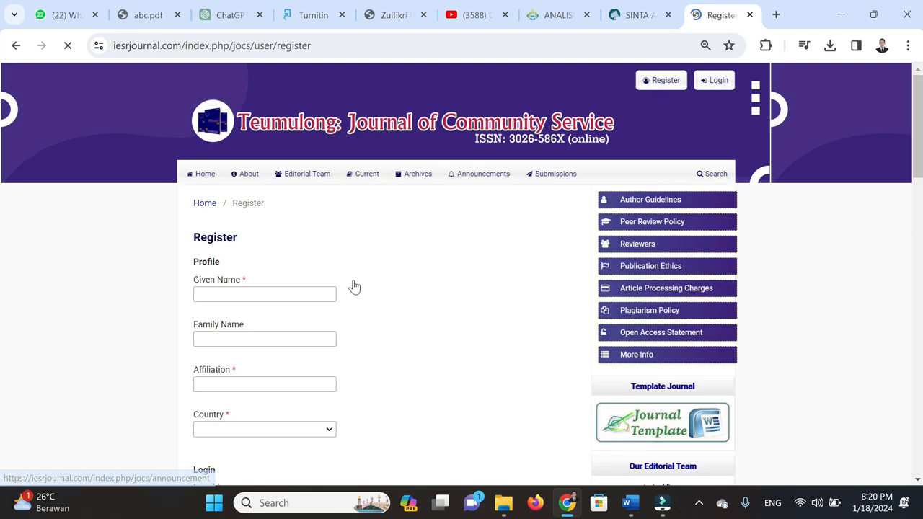
{"action": "scroll", "coordinate": [353, 286], "scroll_direction": "down", "scroll_amount": 1}
In the Word manuscript, select the first author's name at the start of the author line
{"action": "left_click", "coordinate": [630, 503]}
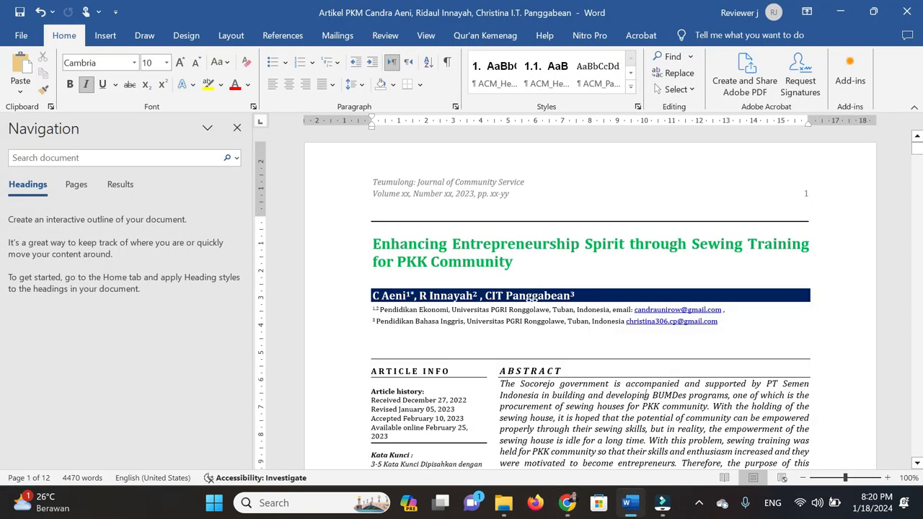
{"action": "left_click", "coordinate": [379, 297]}
{"action": "left_click_drag", "start_coordinate": [374, 296], "coordinate": [406, 296]}
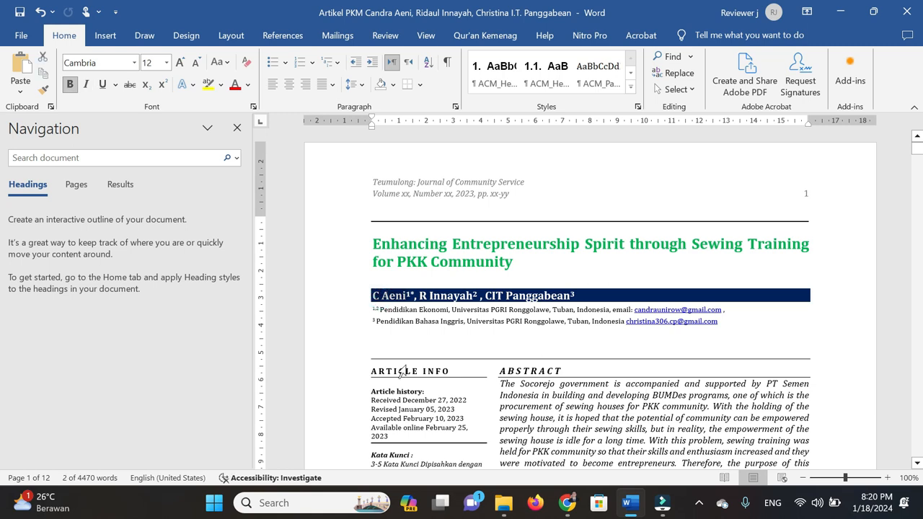
{"action": "left_click", "coordinate": [412, 310]}
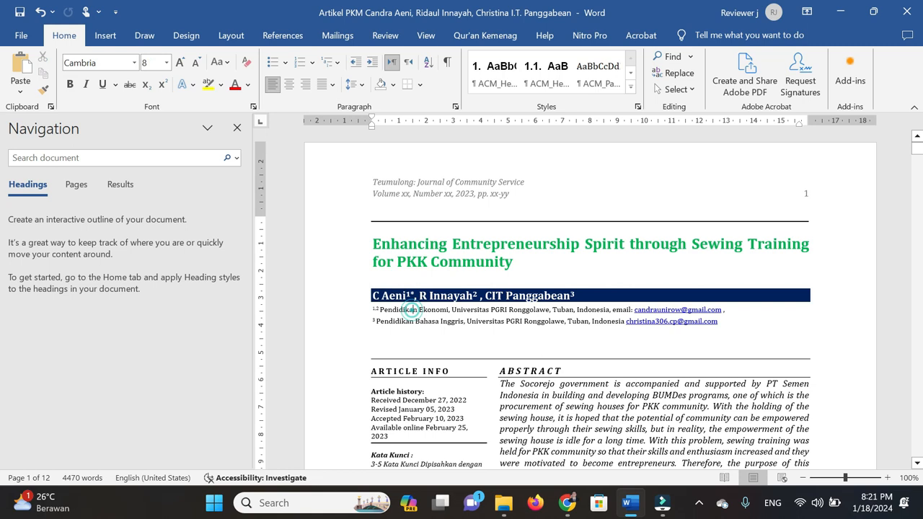
{"action": "left_click", "coordinate": [374, 296]}
{"action": "left_click_drag", "start_coordinate": [374, 295], "coordinate": [407, 296]}
{"action": "key", "text": "ctrl+c"}
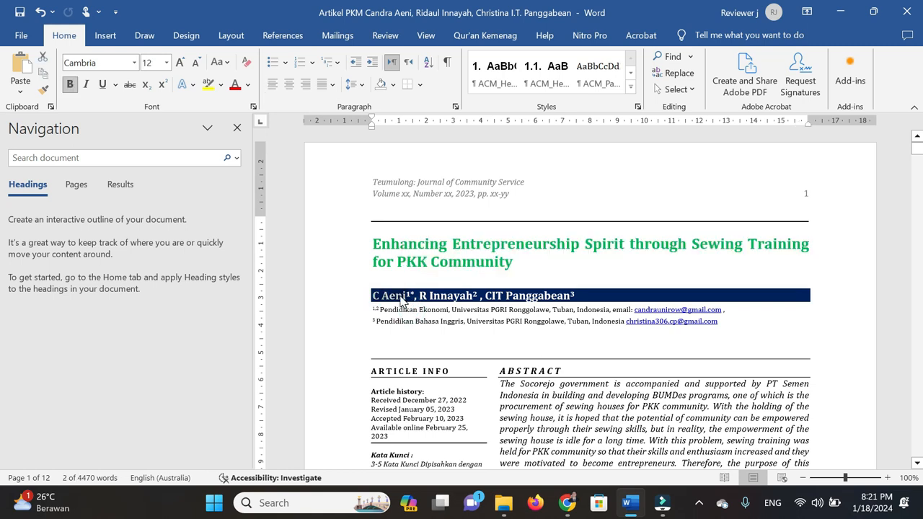
Paste the author's name into Given Name, trimmed to the initial, and into Family Name, trimmed to the surname
{"action": "left_click", "coordinate": [568, 507]}
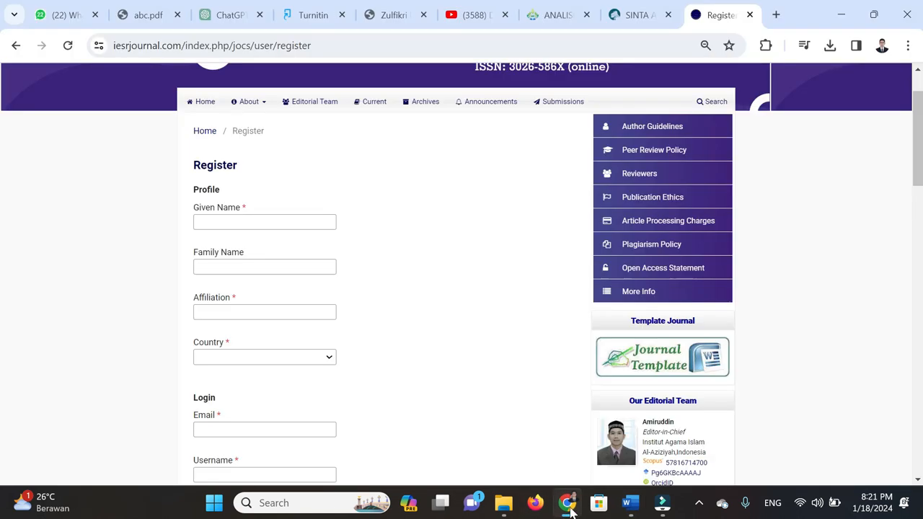
{"action": "left_click", "coordinate": [231, 221]}
{"action": "key", "text": "ctrl+v"}
{"action": "key", "text": "BackSpace"}
{"action": "key", "text": "BackSpace"}
{"action": "key", "text": "BackSpace"}
{"action": "key", "text": "BackSpace"}
{"action": "key", "text": "BackSpace"}
{"action": "key", "text": "Tab"}
{"action": "key", "text": "ctrl+v"}
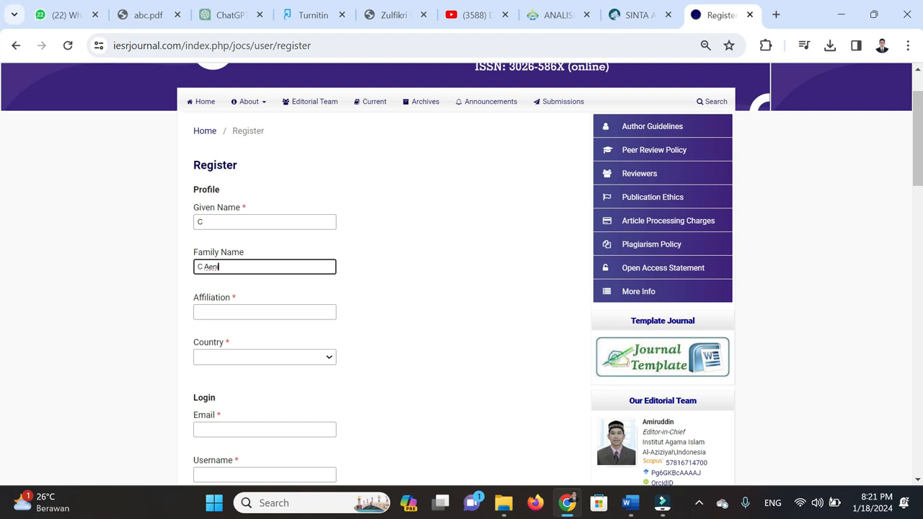
{"action": "double_click", "coordinate": [200, 267]}
{"action": "key", "text": "BackSpace"}
{"action": "left_click", "coordinate": [207, 312]}
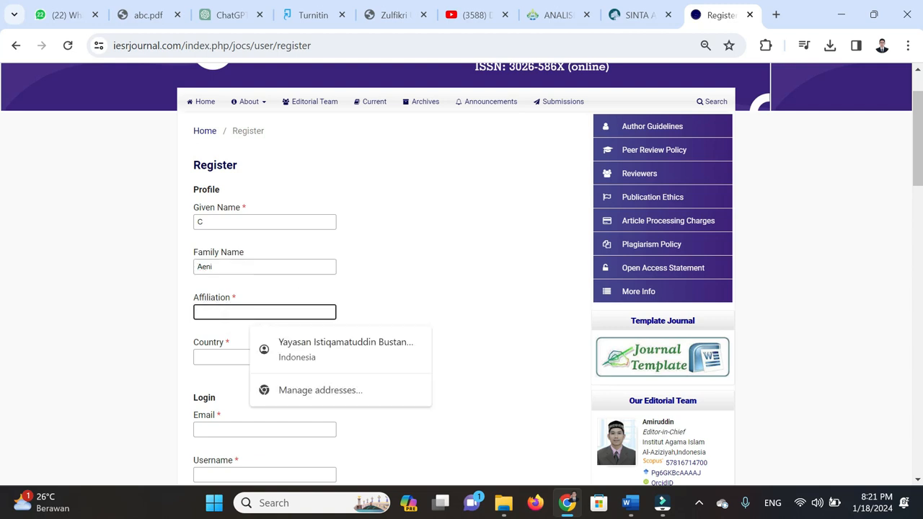
{"action": "left_click", "coordinate": [567, 506]}
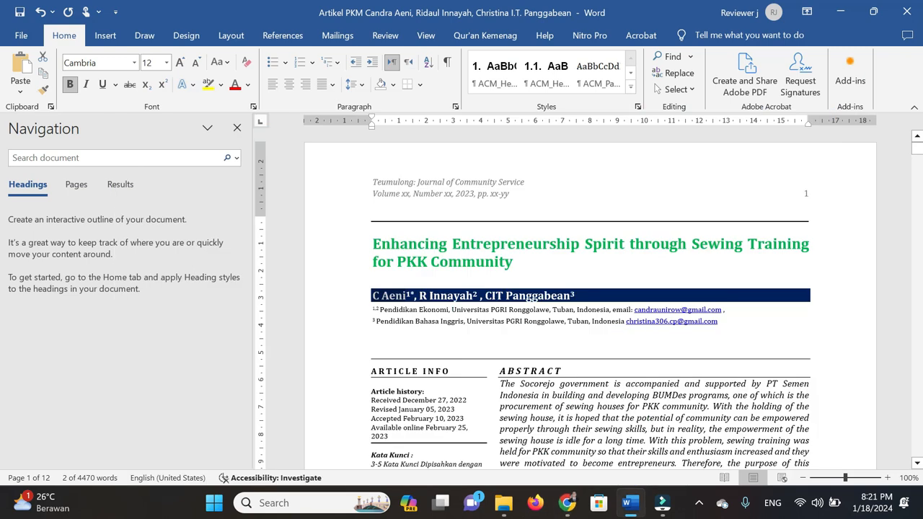
Paste 'Universitas PGRI Ronggolawe, Tuban, Indonesia' from Word into the Affiliation field
{"action": "left_click_drag", "start_coordinate": [451, 309], "coordinate": [550, 310]}
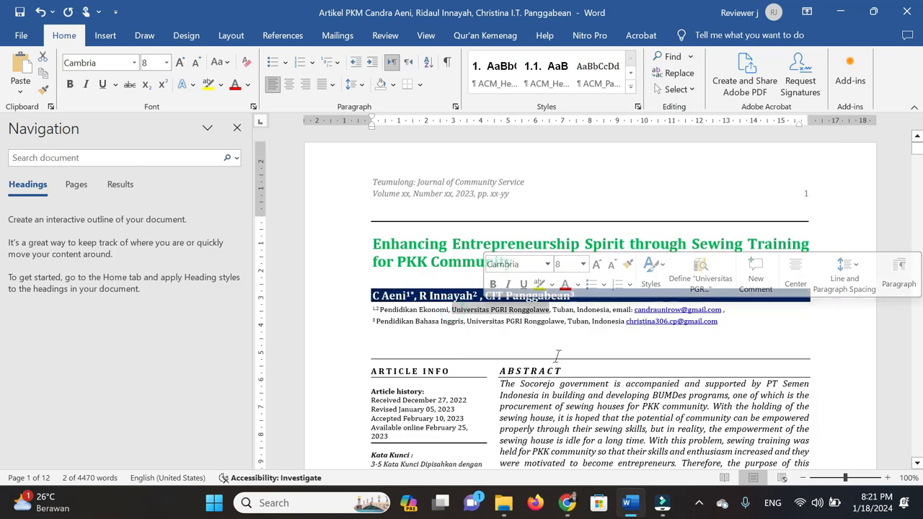
{"action": "key", "text": "ctrl+shift+Right"}
{"action": "key", "text": "ctrl+shift+Right"}
{"action": "key", "text": "ctrl+shift+Right"}
{"action": "key", "text": "ctrl+shift+Right"}
{"action": "key", "text": "ctrl+c"}
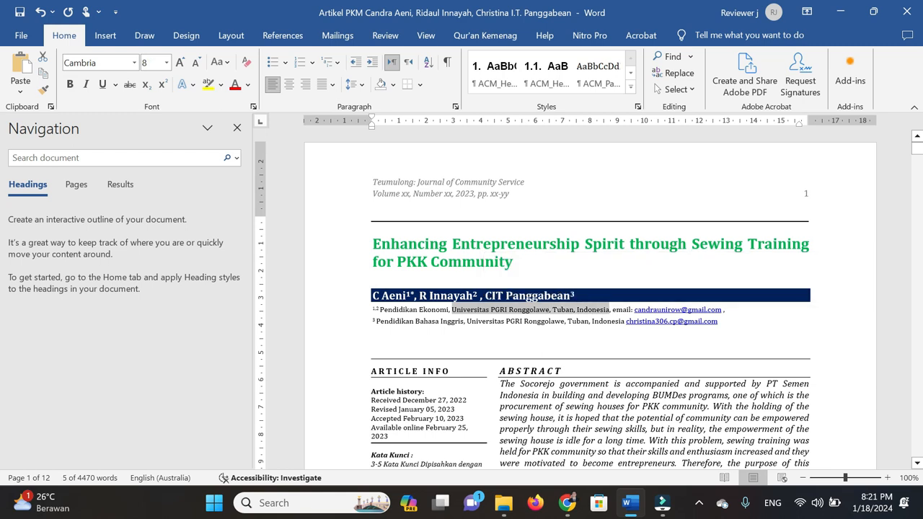
{"action": "left_click", "coordinate": [568, 503]}
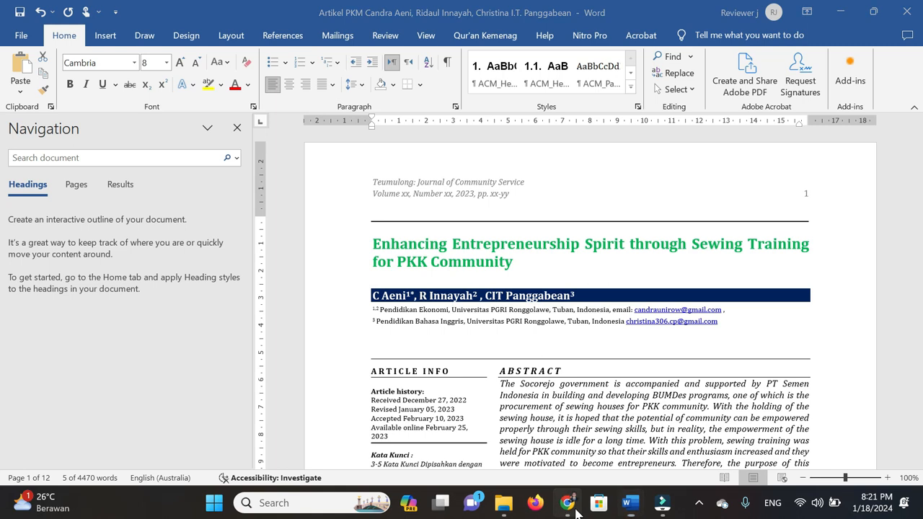
{"action": "key", "text": "ctrl+v"}
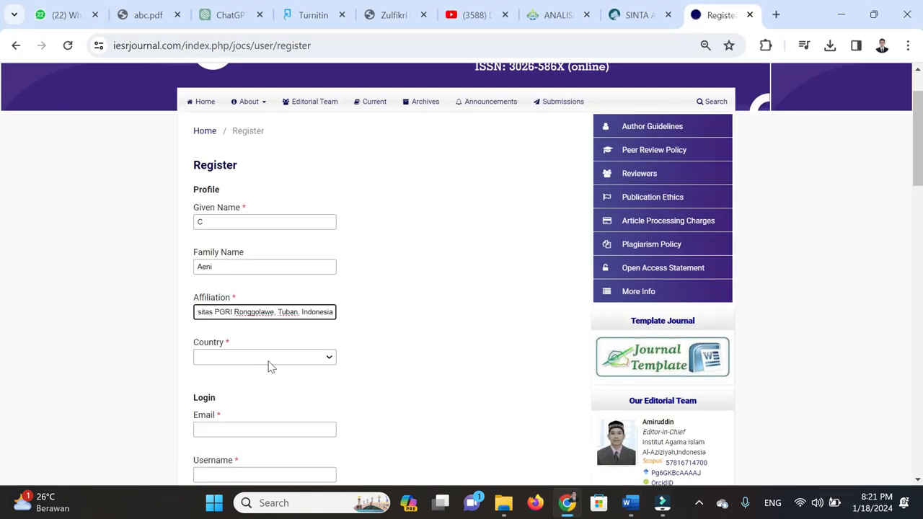
Choose Indonesia as the country by typing 'indo', then advance to the Email field
{"action": "left_click", "coordinate": [267, 361]}
{"action": "type", "text": "indo"}
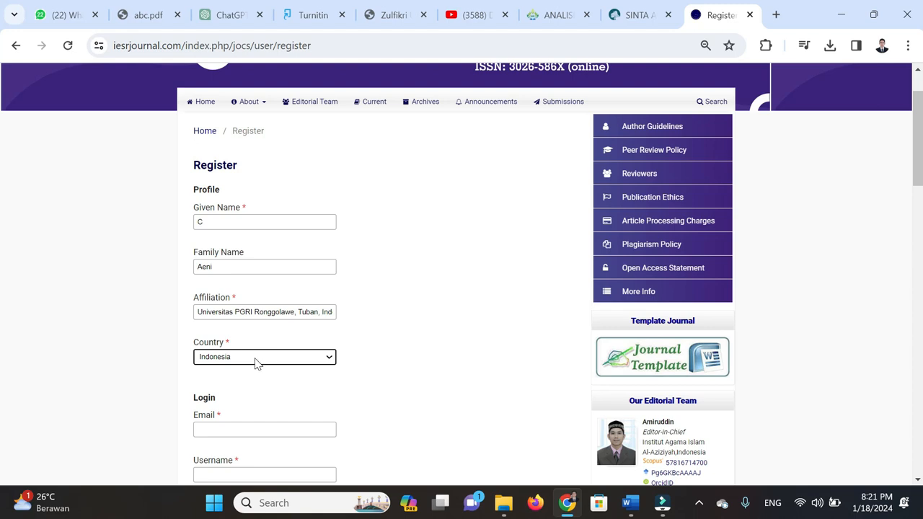
{"action": "scroll", "coordinate": [256, 364], "scroll_direction": "down", "scroll_amount": 2}
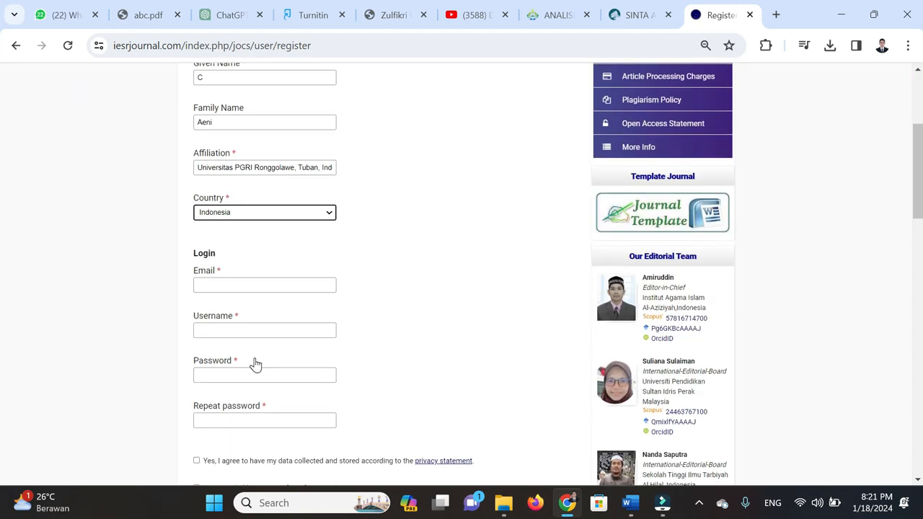
{"action": "key", "text": "Tab"}
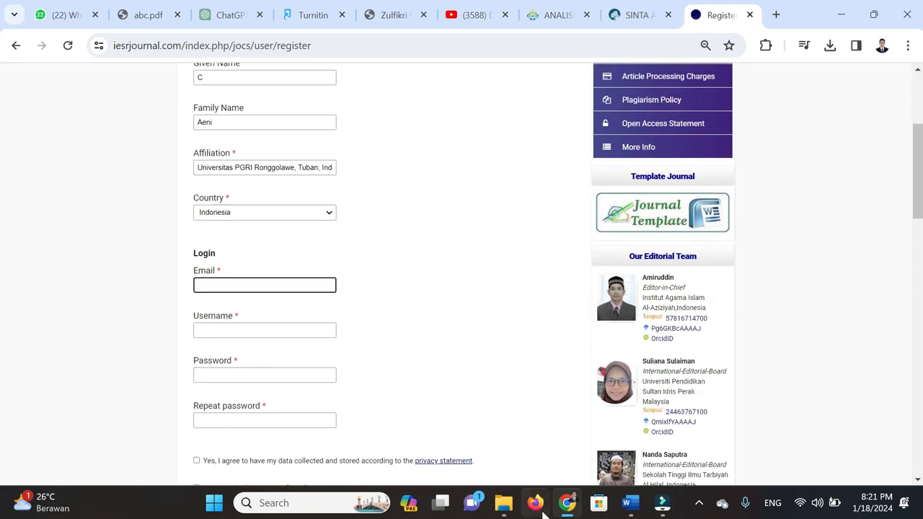
{"action": "left_click", "coordinate": [568, 505]}
Paste the first author's e-mail address from Word into the Email field
{"action": "mouse_move", "coordinate": [635, 310]}
{"action": "left_mouse_down"}
{"action": "mouse_move", "coordinate": [728, 310]}
{"action": "mouse_move", "coordinate": [635, 310]}
{"action": "left_mouse_up"}
{"action": "key", "text": "ctrl+c"}
{"action": "left_click", "coordinate": [727, 311]}
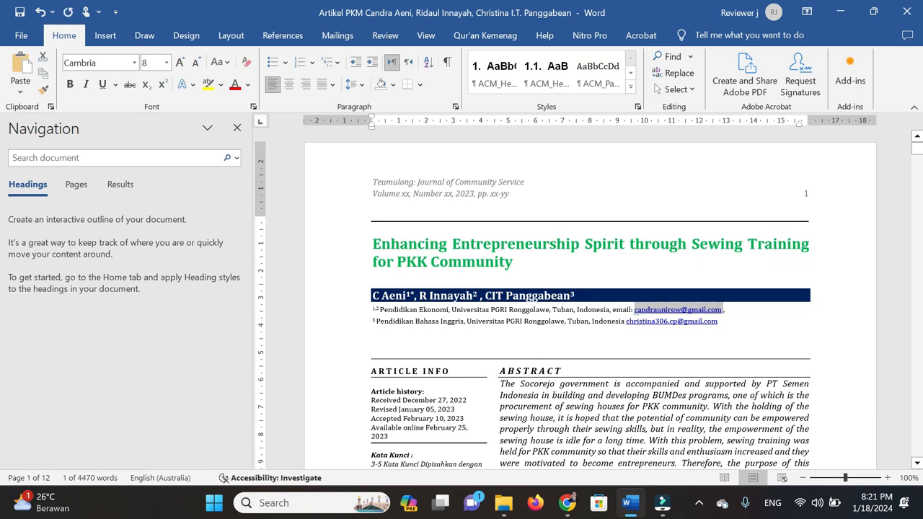
{"action": "left_click", "coordinate": [567, 502]}
{"action": "key", "text": "ctrl+v"}
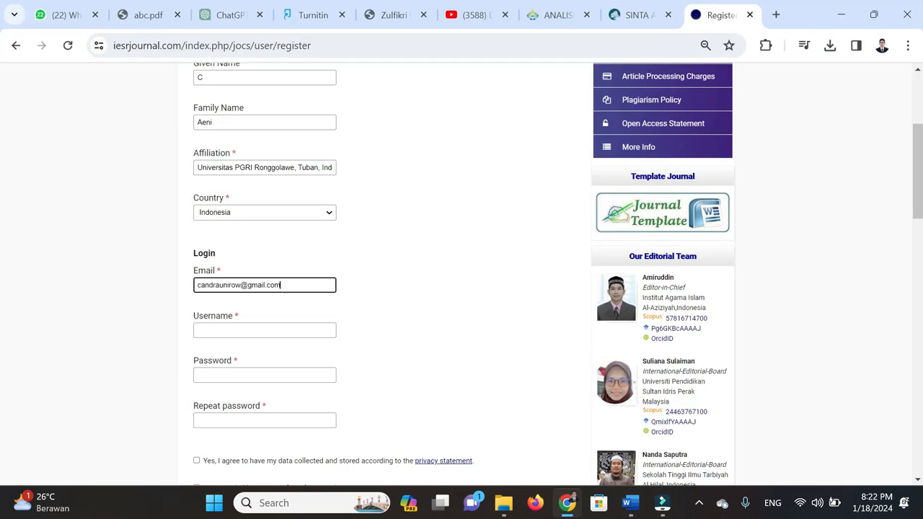
Enter a username for the new account and correct one letter of it
{"action": "left_click", "coordinate": [198, 288]}
{"action": "left_click", "coordinate": [223, 330]}
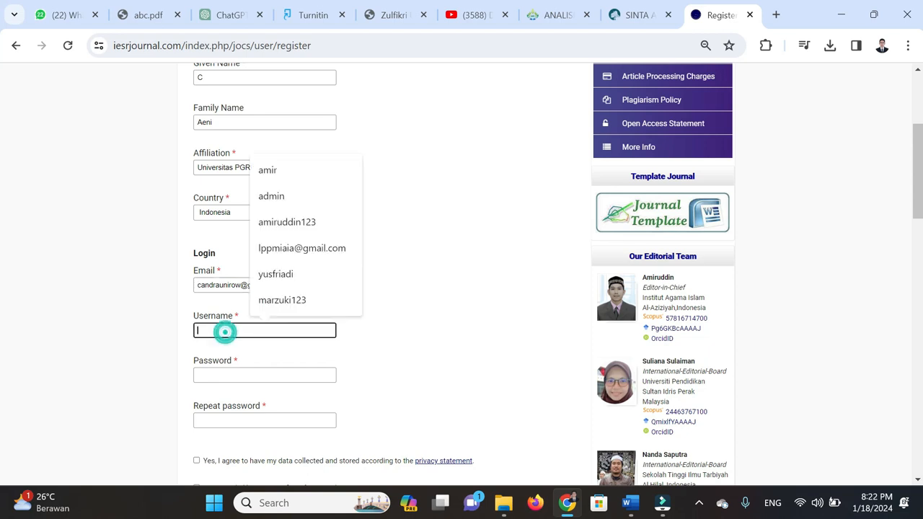
{"action": "left_click", "coordinate": [548, 237]}
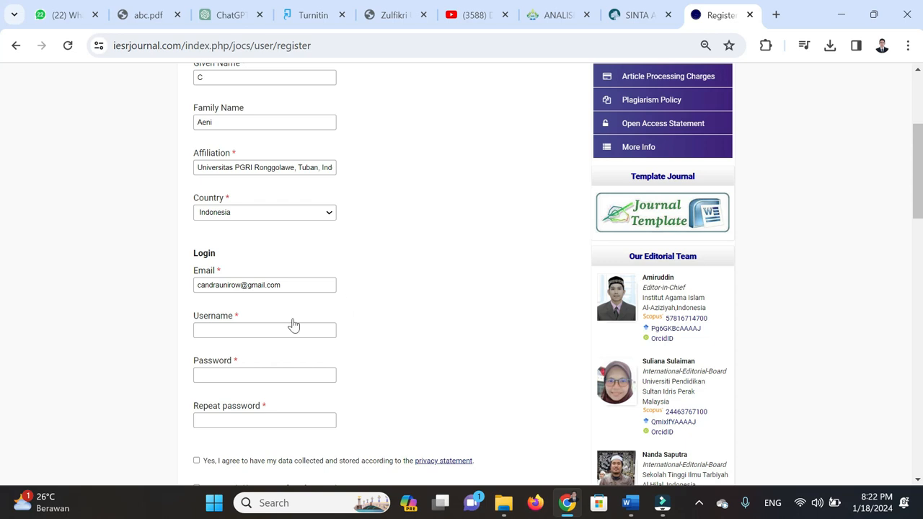
{"action": "left_click", "coordinate": [247, 330]}
{"action": "type", "text": "a"}
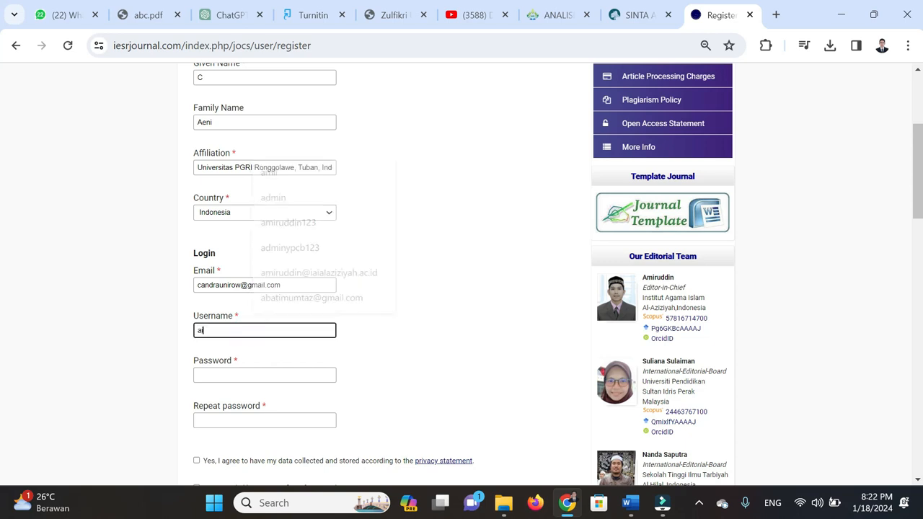
{"action": "type", "text": "inin"}
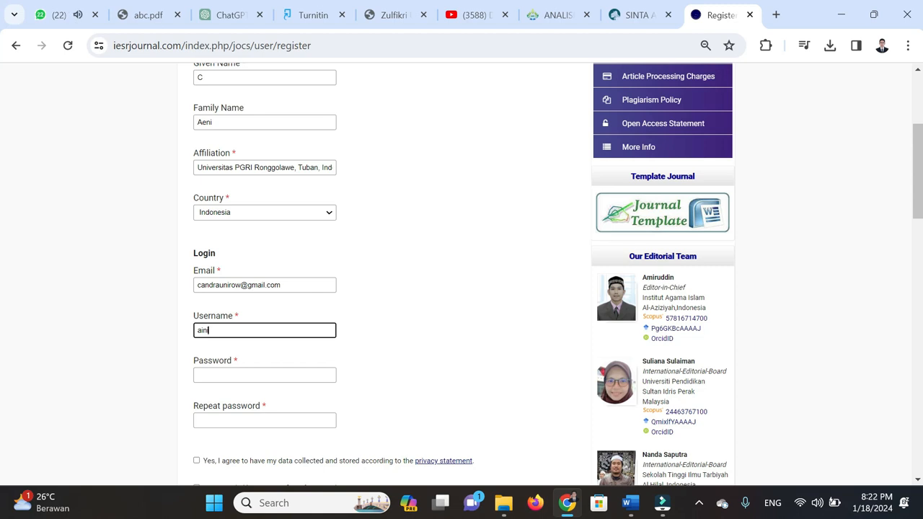
{"action": "type", "text": "123"}
{"action": "scroll", "coordinate": [346, 328], "scroll_direction": "down", "scroll_amount": 1}
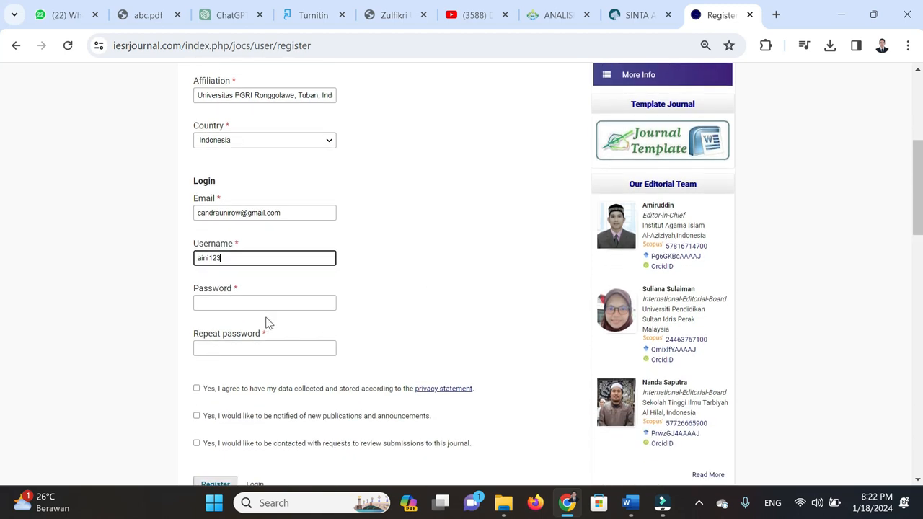
{"action": "scroll", "coordinate": [239, 274], "scroll_direction": "up", "scroll_amount": 2}
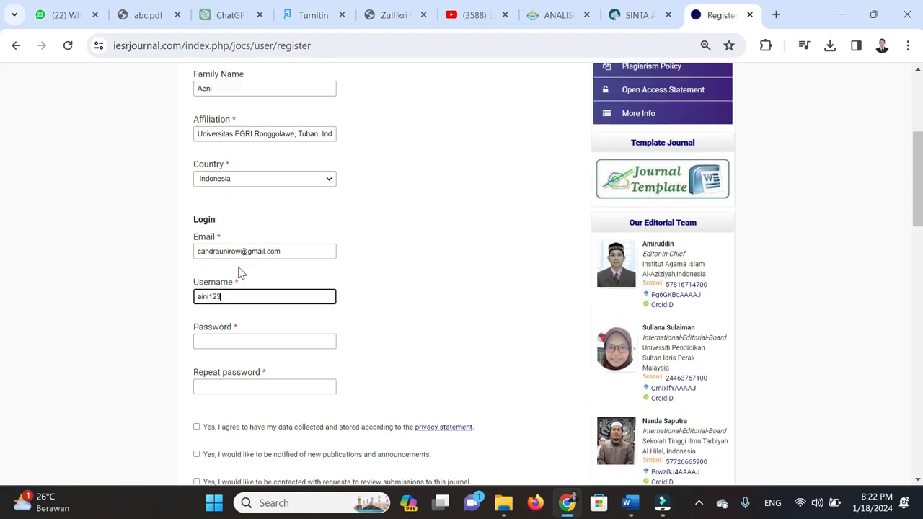
{"action": "scroll", "coordinate": [217, 397], "scroll_direction": "down", "scroll_amount": 1}
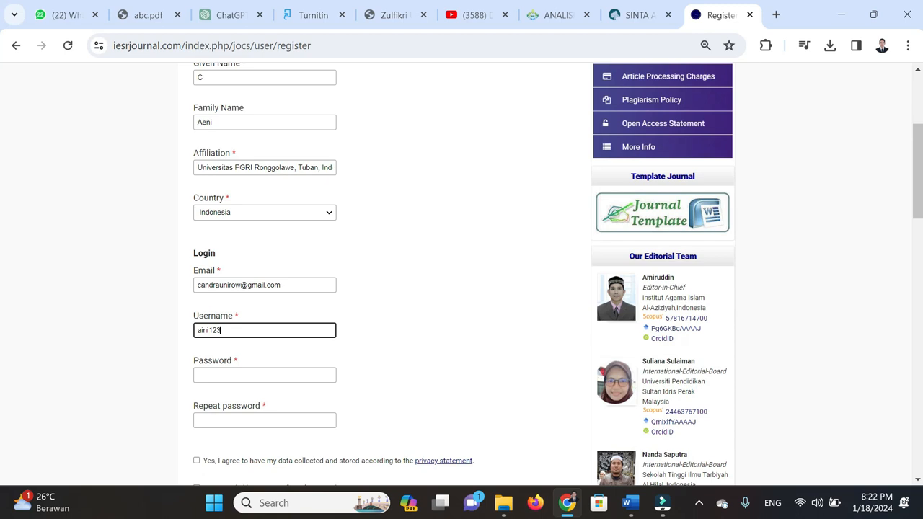
{"action": "left_click", "coordinate": [199, 330]}
{"action": "type", "text": "e"}
{"action": "scroll", "coordinate": [384, 330], "scroll_direction": "down", "scroll_amount": 2}
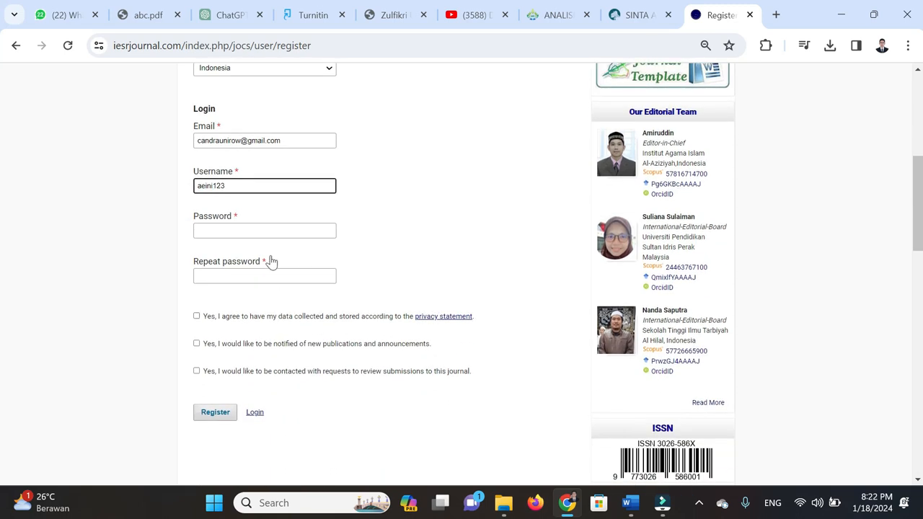
Enter the account password and repeat it in the confirmation field
{"action": "left_click", "coordinate": [250, 230]}
{"action": "type", "text": "a••••"}
{"action": "left_click", "coordinate": [217, 274]}
{"action": "type", "text": "•••"}
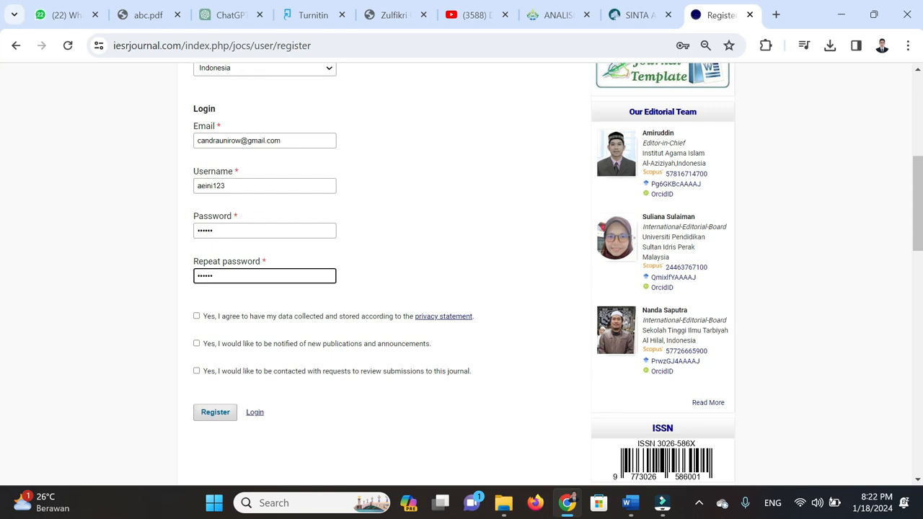
Agree to the privacy data collection, opt in to new-publication notifications, and submit the registration
{"action": "scroll", "coordinate": [238, 200], "scroll_direction": "up", "scroll_amount": 1}
{"action": "scroll", "coordinate": [231, 247], "scroll_direction": "down", "scroll_amount": 1}
{"action": "scroll", "coordinate": [249, 246], "scroll_direction": "down", "scroll_amount": 1}
{"action": "left_click", "coordinate": [234, 245]}
{"action": "left_click", "coordinate": [233, 277]}
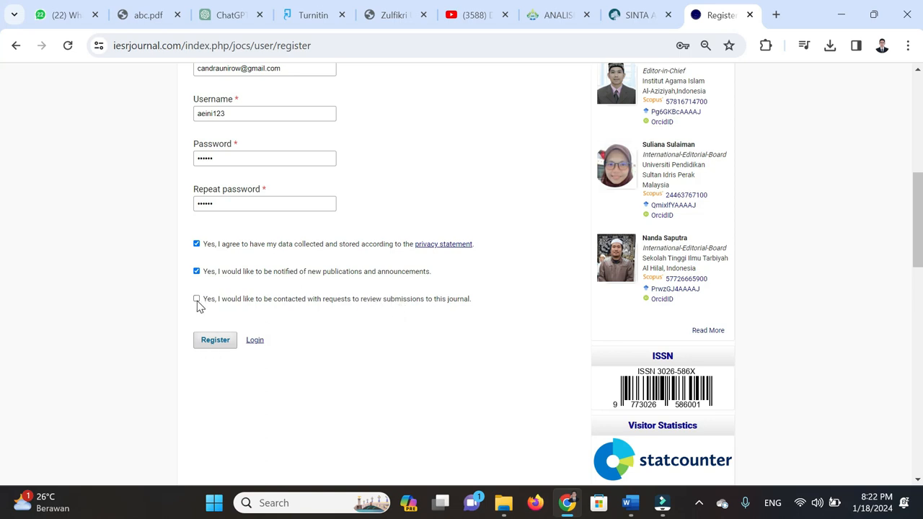
{"action": "scroll", "coordinate": [265, 290], "scroll_direction": "up", "scroll_amount": 2}
{"action": "scroll", "coordinate": [262, 290], "scroll_direction": "up", "scroll_amount": 3}
{"action": "scroll", "coordinate": [261, 278], "scroll_direction": "down", "scroll_amount": 2}
{"action": "scroll", "coordinate": [261, 272], "scroll_direction": "down", "scroll_amount": 4}
{"action": "left_click", "coordinate": [216, 270]}
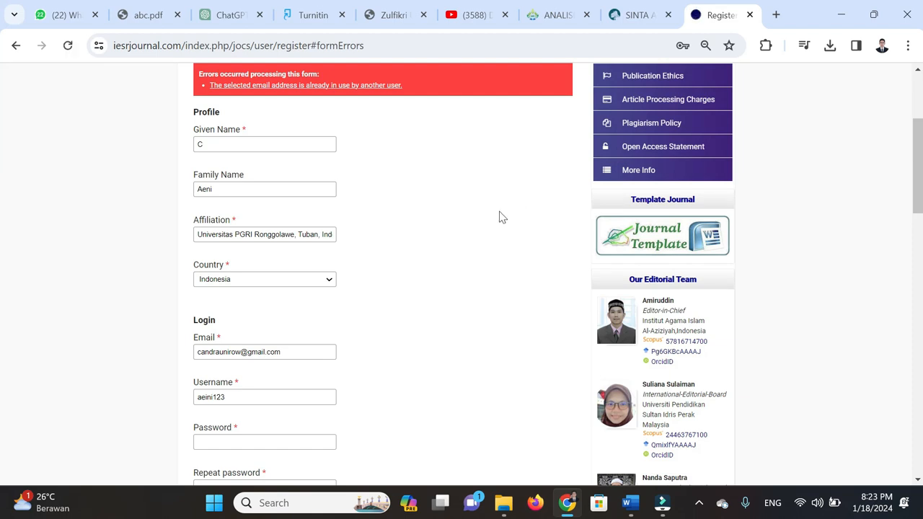
Review the 'email already in use' error and switch to the Login page instead
{"action": "scroll", "coordinate": [277, 171], "scroll_direction": "up", "scroll_amount": 1}
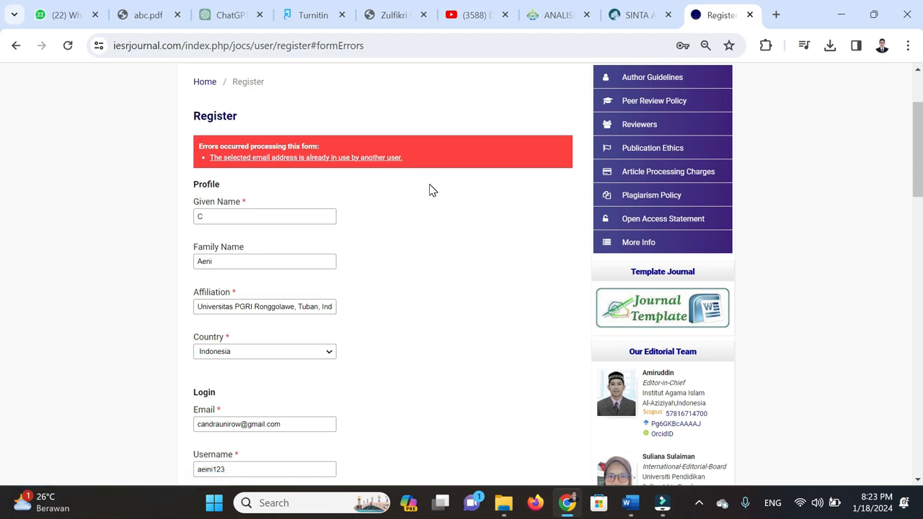
{"action": "scroll", "coordinate": [443, 239], "scroll_direction": "up", "scroll_amount": 2}
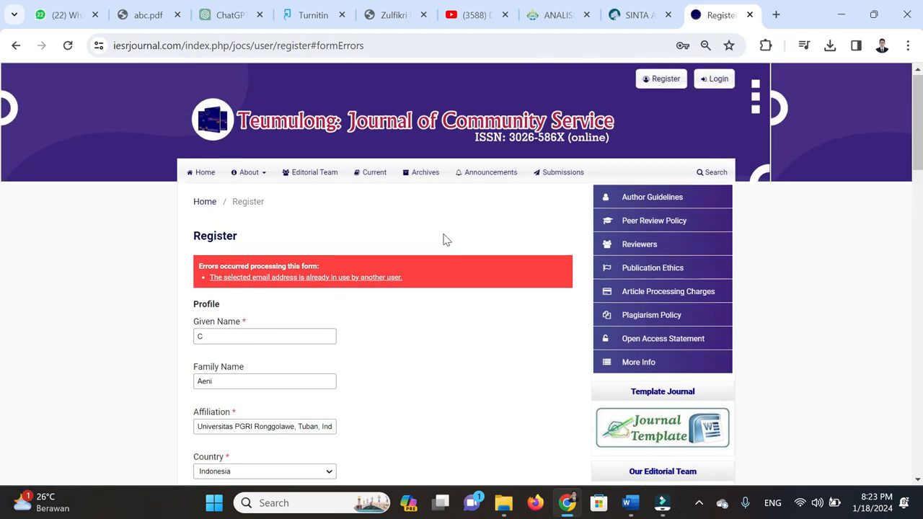
{"action": "scroll", "coordinate": [444, 239], "scroll_direction": "down", "scroll_amount": 2}
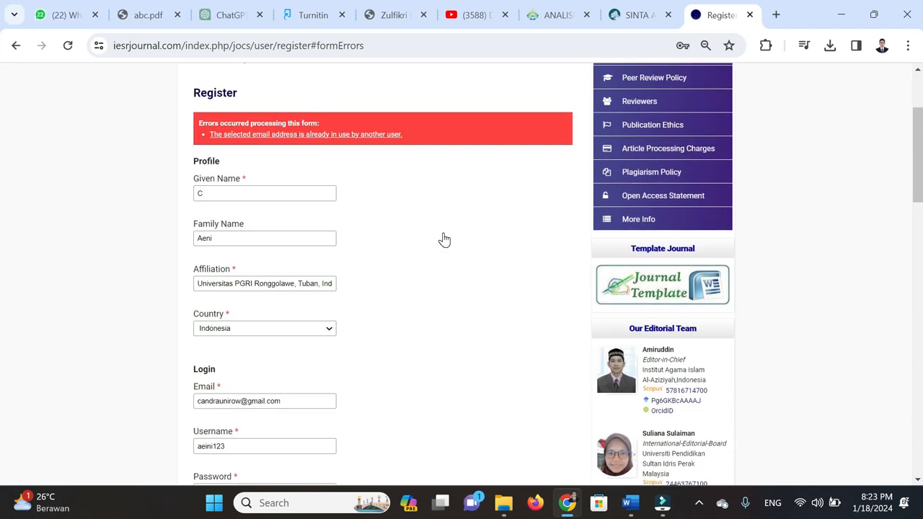
{"action": "scroll", "coordinate": [444, 239], "scroll_direction": "up", "scroll_amount": 2}
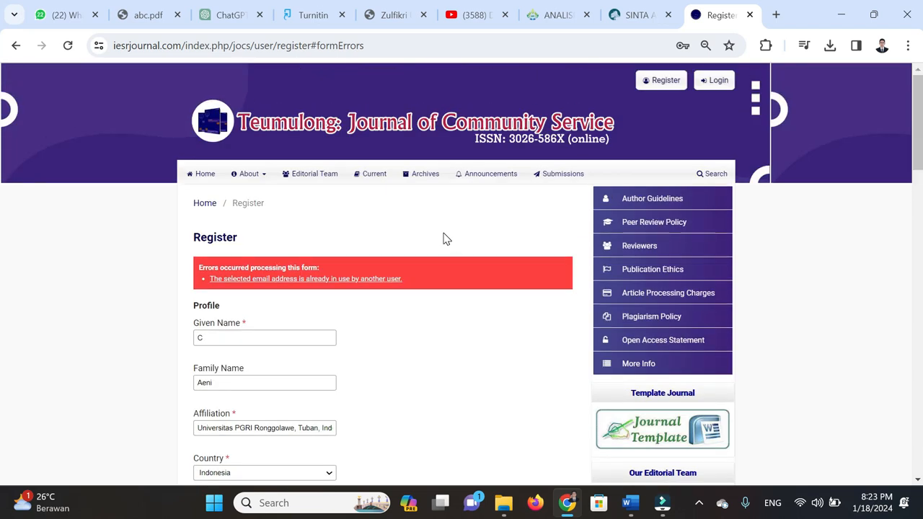
{"action": "scroll", "coordinate": [444, 240], "scroll_direction": "down", "scroll_amount": 2}
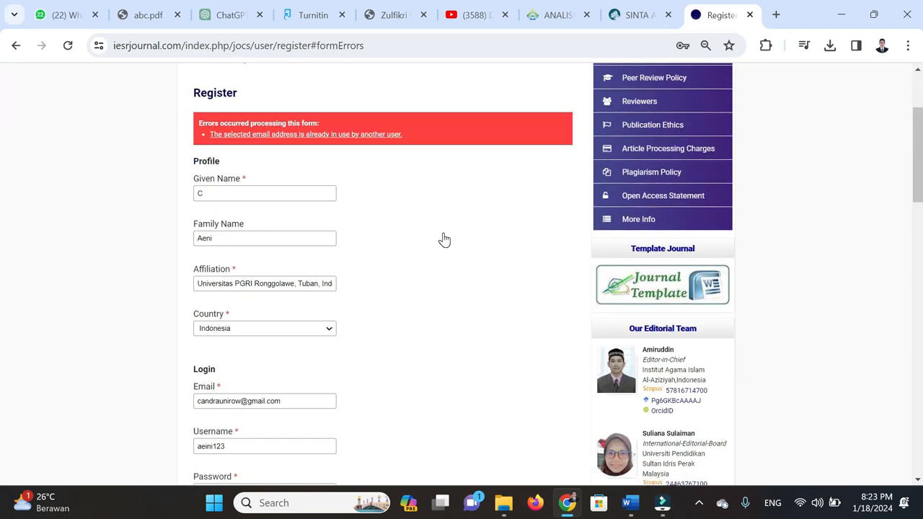
{"action": "scroll", "coordinate": [445, 240], "scroll_direction": "down", "scroll_amount": 6}
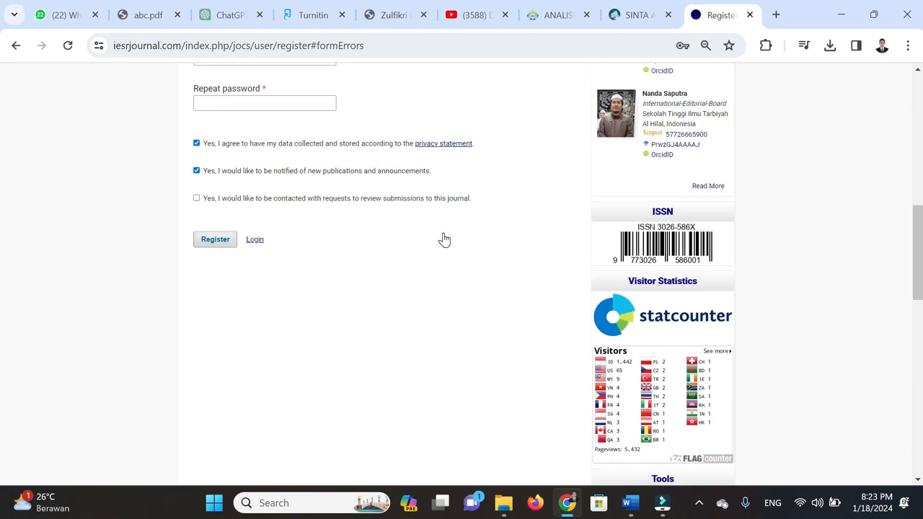
{"action": "scroll", "coordinate": [444, 239], "scroll_direction": "up", "scroll_amount": 3}
{"action": "scroll", "coordinate": [445, 239], "scroll_direction": "up", "scroll_amount": 5}
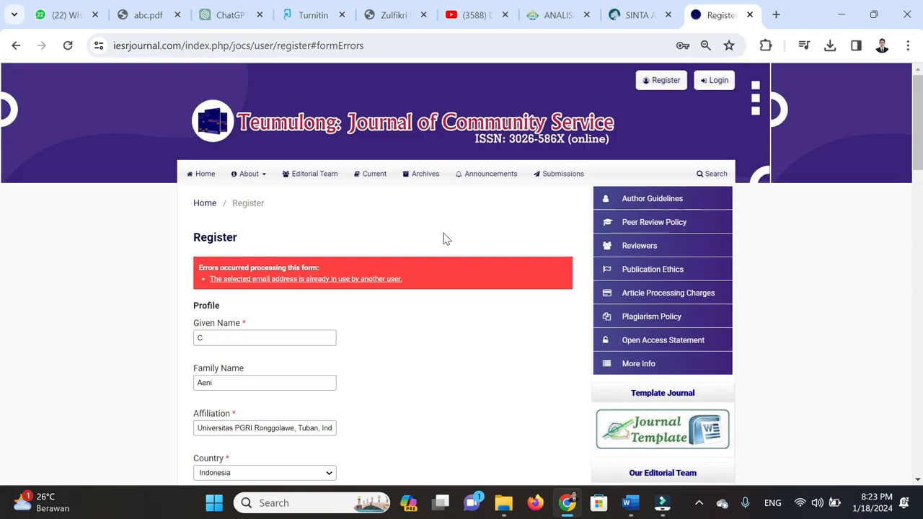
{"action": "scroll", "coordinate": [444, 239], "scroll_direction": "down", "scroll_amount": 5}
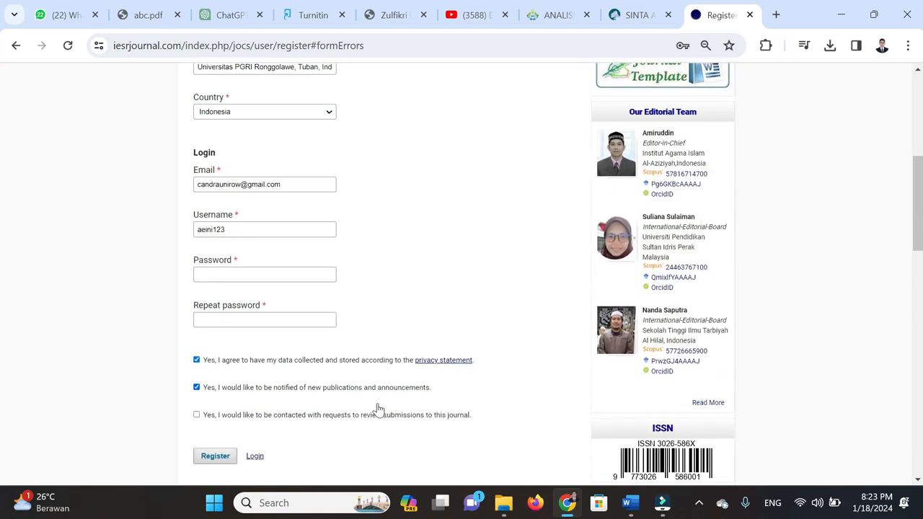
{"action": "left_click", "coordinate": [255, 457]}
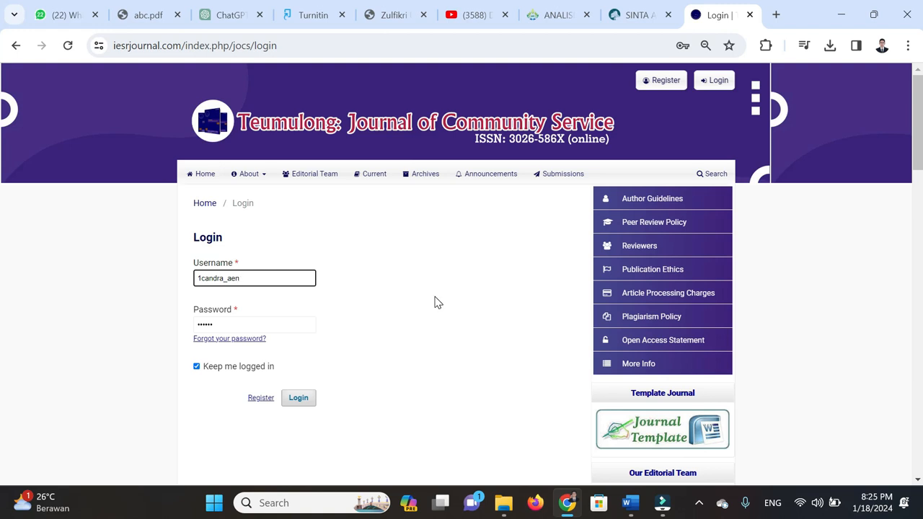
Log in, then delete the old incomplete submission and confirm the permanent deletion
{"action": "key", "text": "Return"}
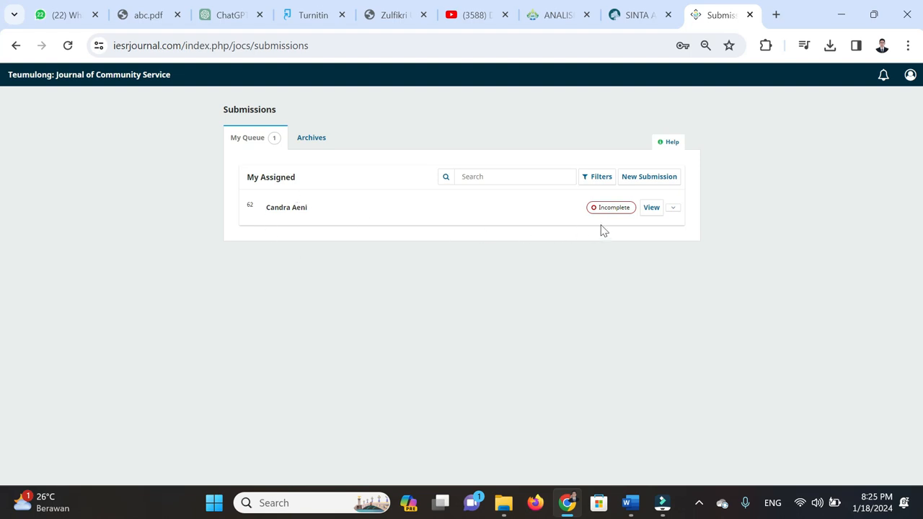
{"action": "left_click", "coordinate": [672, 209]}
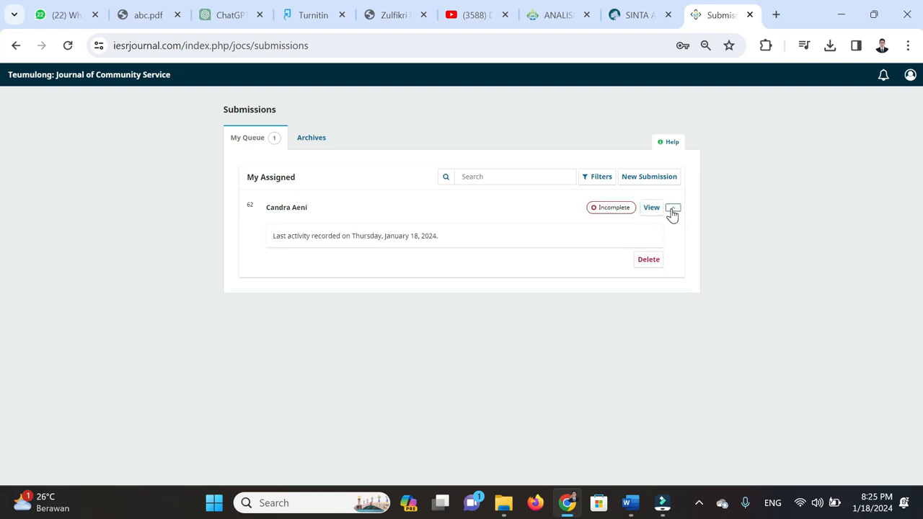
{"action": "left_click", "coordinate": [648, 261]}
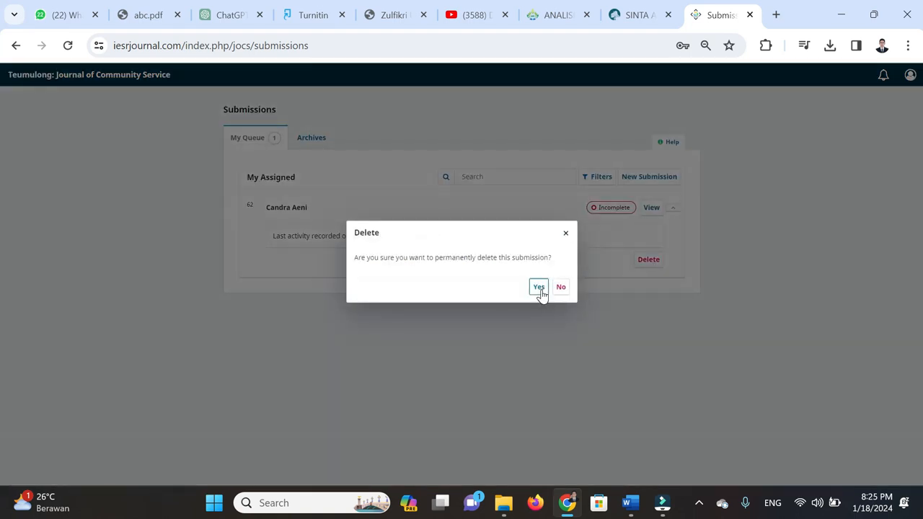
{"action": "left_click", "coordinate": [540, 289]}
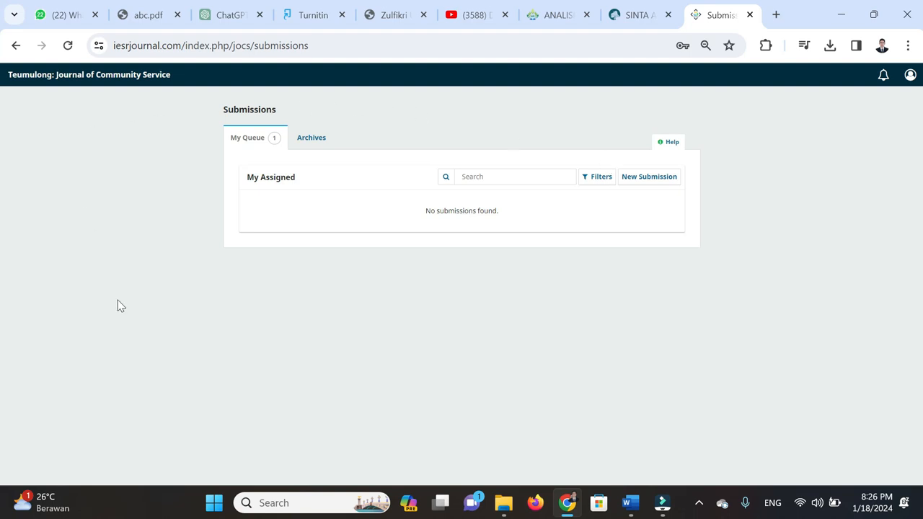
Start a New Submission and tick all five submission requirement checkboxes
{"action": "left_click", "coordinate": [654, 181]}
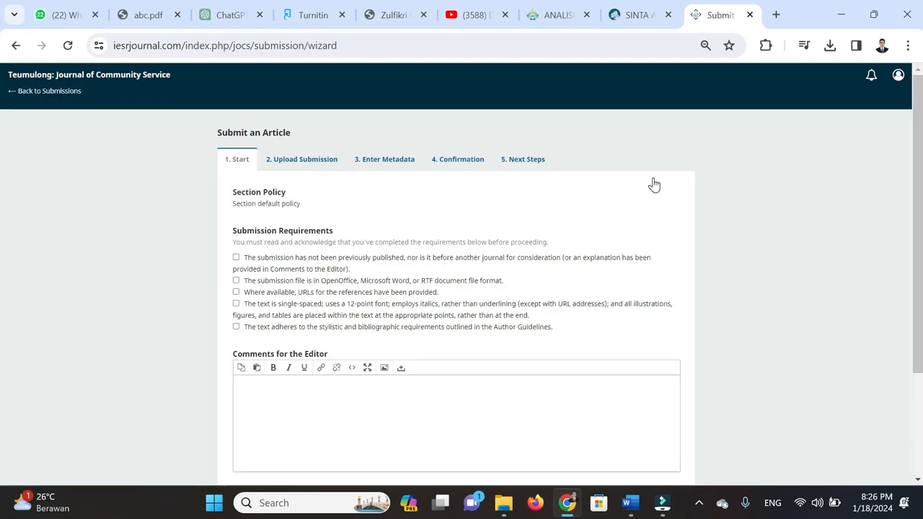
{"action": "left_click", "coordinate": [259, 262]}
{"action": "left_click", "coordinate": [262, 284]}
{"action": "left_click", "coordinate": [274, 296]}
{"action": "left_click", "coordinate": [272, 304]}
{"action": "left_click", "coordinate": [276, 328]}
{"action": "scroll", "coordinate": [345, 280], "scroll_direction": "down", "scroll_amount": 1}
{"action": "scroll", "coordinate": [361, 278], "scroll_direction": "down", "scroll_amount": 2}
{"action": "scroll", "coordinate": [373, 274], "scroll_direction": "up", "scroll_amount": 2}
{"action": "scroll", "coordinate": [375, 277], "scroll_direction": "down", "scroll_amount": 2}
Write the editor comment 'Mohon dapat diterima dan dipublish artikel kami yang berjudul' plus the pasted article title
{"action": "left_click", "coordinate": [358, 279]}
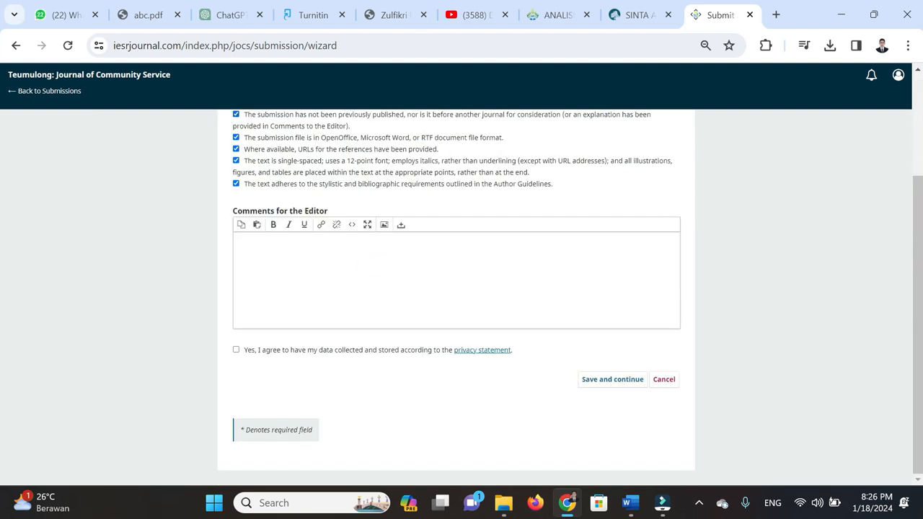
{"action": "left_click", "coordinate": [630, 502]}
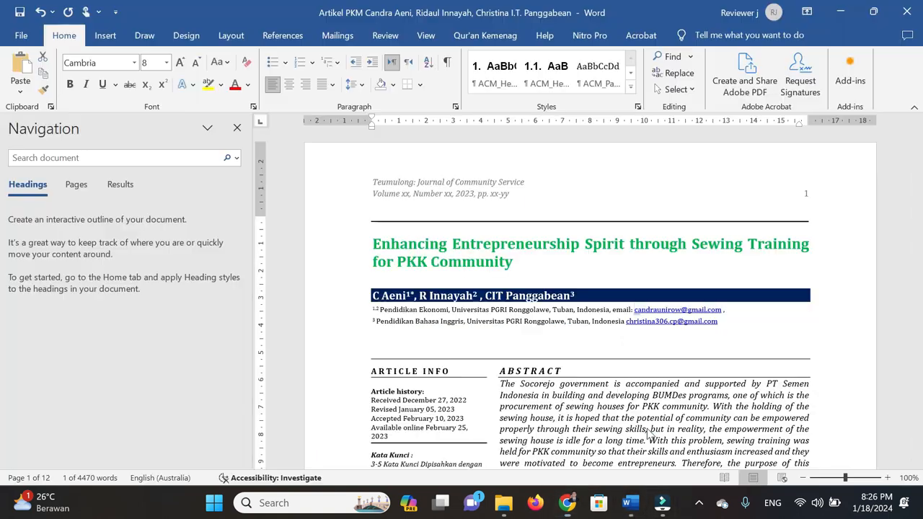
{"action": "left_click_drag", "start_coordinate": [513, 264], "coordinate": [373, 244]}
{"action": "key", "text": "ctrl+c"}
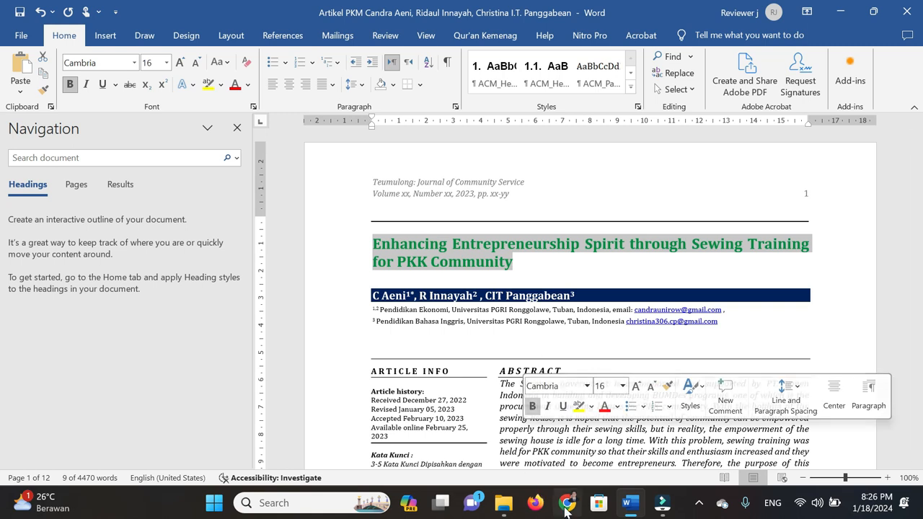
{"action": "left_click", "coordinate": [568, 503]}
{"action": "type", "text": "Mo"}
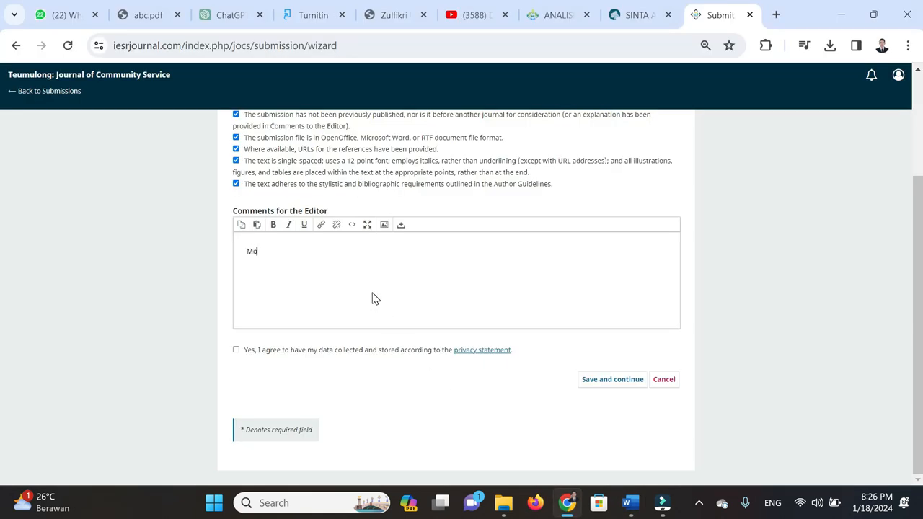
{"action": "type", "text": "hon submite a"}
{"action": "key", "text": "ctrl+BackSpace"}
{"action": "key", "text": "ctrl+BackSpace"}
{"action": "type", "text": "dapat diterima dan"}
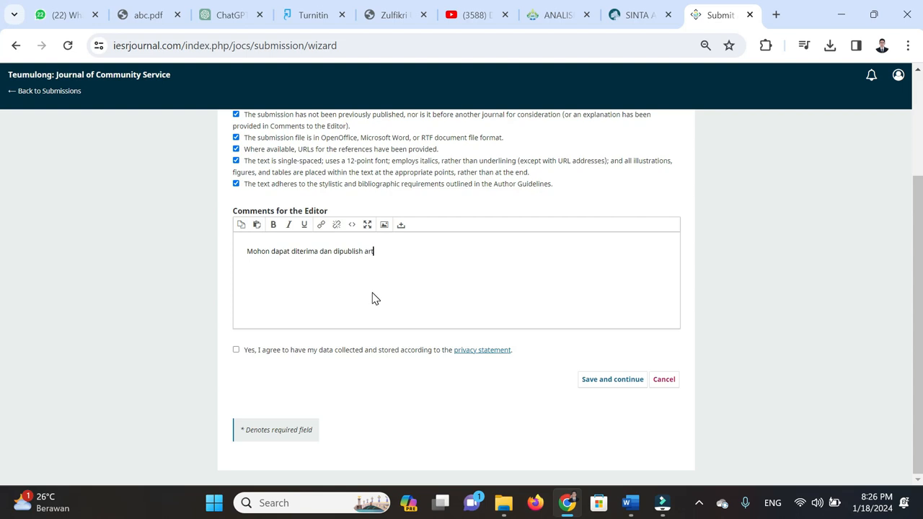
{"action": "type", "text": "dipublish artikel kami yang berjudul"}
{"action": "key", "text": "ctrl+v"}
{"action": "key", "text": "Return"}
{"action": "type", "text": "Pada"}
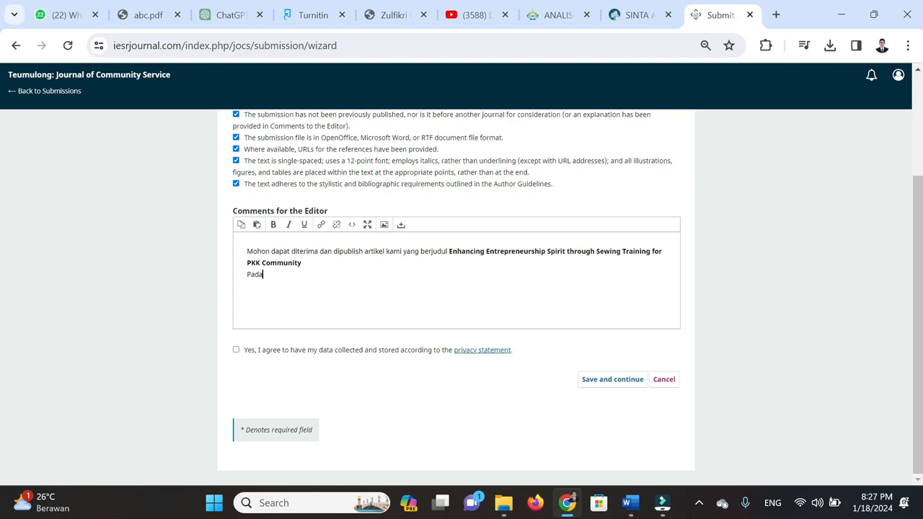
{"action": "type", "text": " Jurnal yang Bapak pimpin"}
Save the Start step, then clear the title selection in the Word manuscript
{"action": "left_click", "coordinate": [622, 385]}
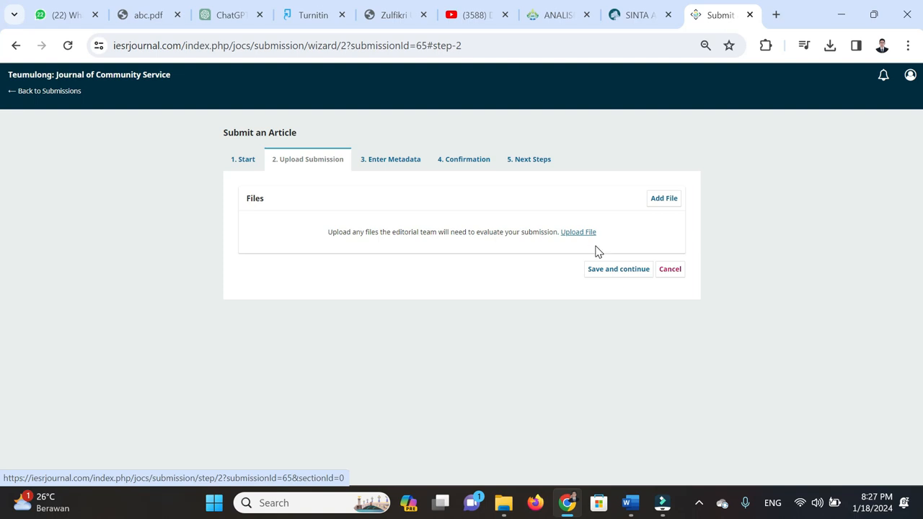
{"action": "mouse_move", "coordinate": [635, 513]}
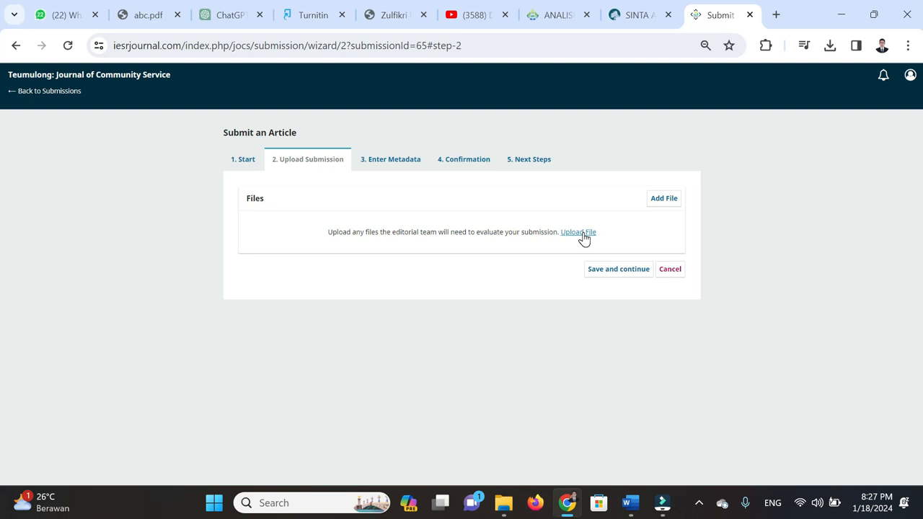
{"action": "left_click", "coordinate": [630, 502]}
{"action": "left_click", "coordinate": [555, 361]}
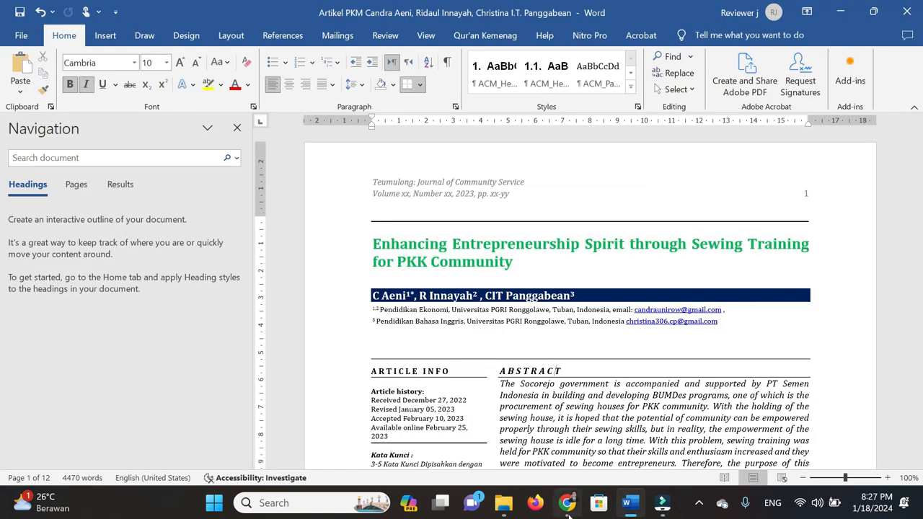
{"action": "left_click", "coordinate": [568, 505]}
Upload the manuscript .docx from Downloads as Article Text and continue to metadata
{"action": "left_click", "coordinate": [585, 233]}
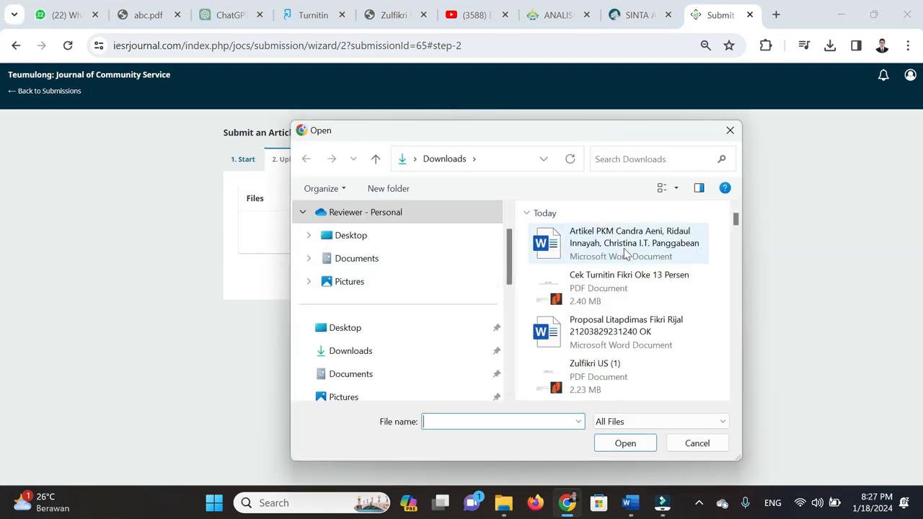
{"action": "left_click", "coordinate": [625, 249]}
{"action": "left_click", "coordinate": [625, 442]}
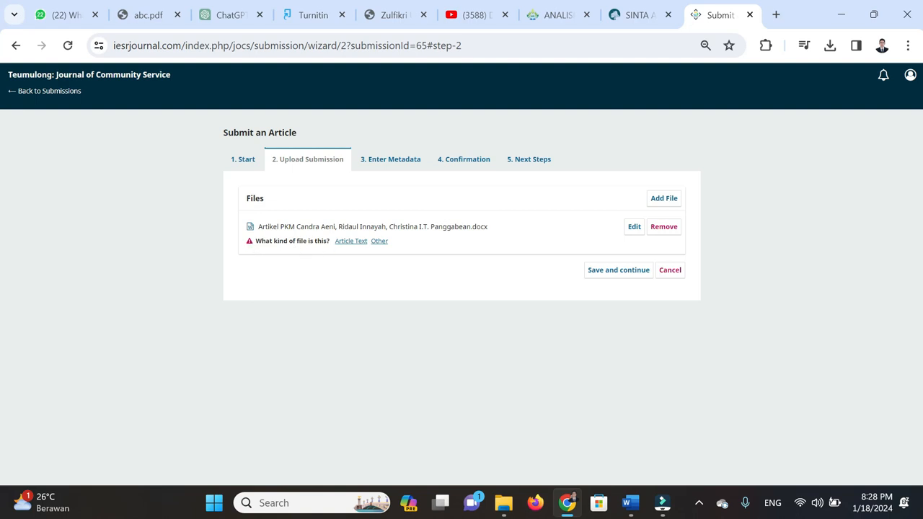
{"action": "left_click", "coordinate": [352, 243]}
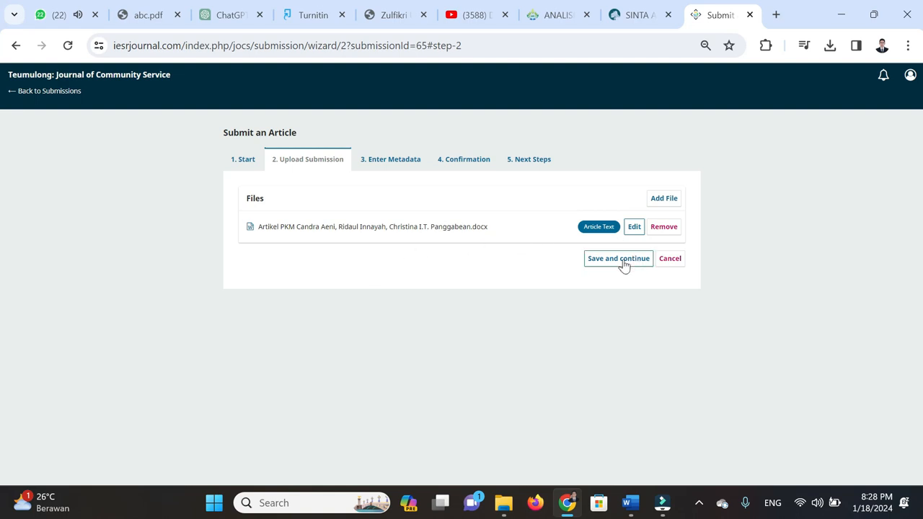
{"action": "left_click", "coordinate": [619, 259]}
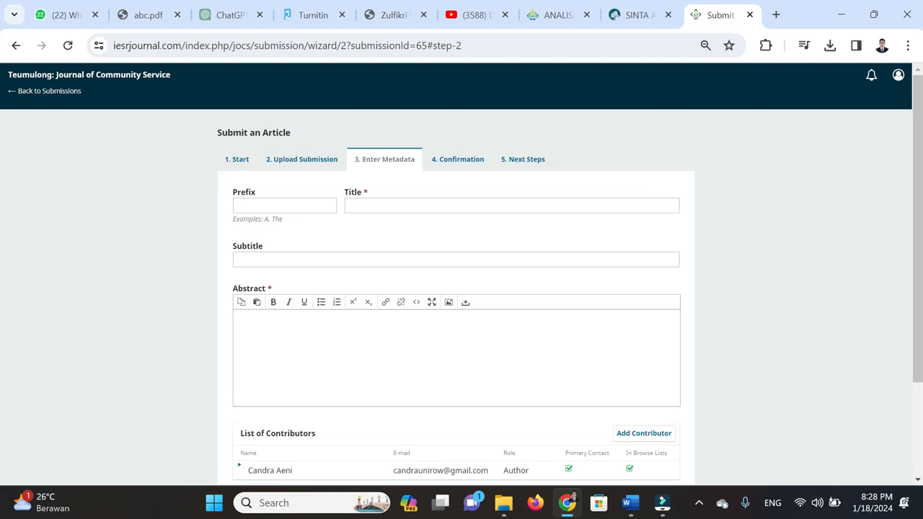
{"action": "left_click", "coordinate": [456, 207]}
{"action": "key", "text": "ctrl+v"}
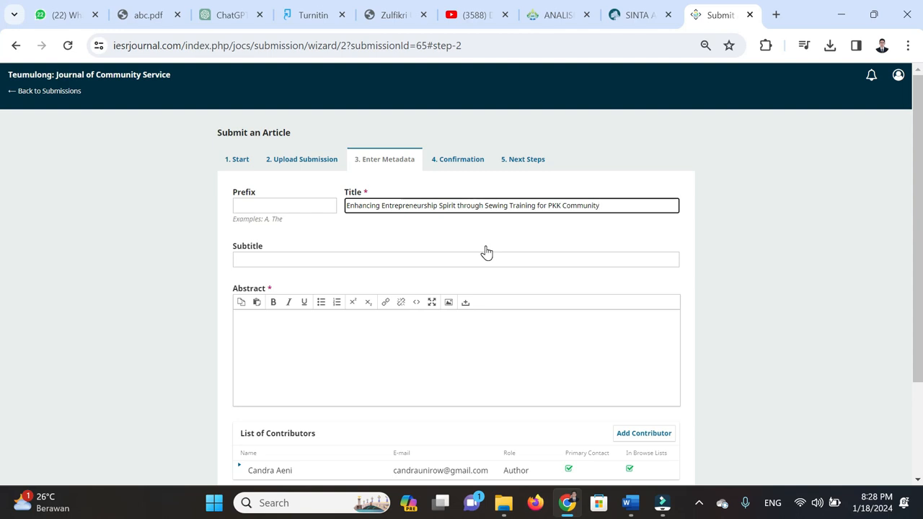
{"action": "key", "text": "ctrl+Left"}
{"action": "key", "text": "ctrl+Left"}
{"action": "key", "text": "ctrl+Left"}
{"action": "key", "text": "ctrl+Left"}
{"action": "key", "text": "ctrl+Left"}
{"action": "key", "text": "ctrl+Left"}
{"action": "key", "text": "ctrl+Left"}
{"action": "key", "text": "ctrl+Left"}
{"action": "key", "text": "ctrl+Left"}
{"action": "left_click", "coordinate": [486, 257]}
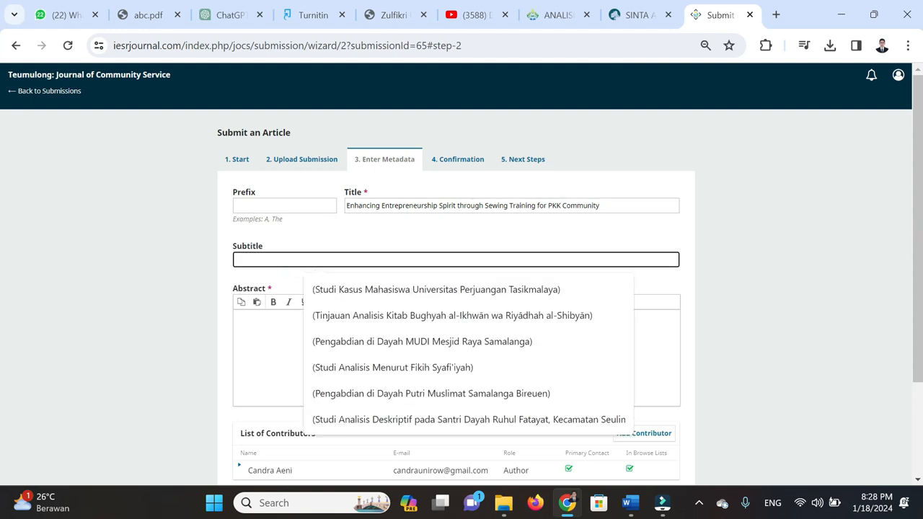
{"action": "left_click", "coordinate": [600, 207]}
{"action": "type", "text": ":"}
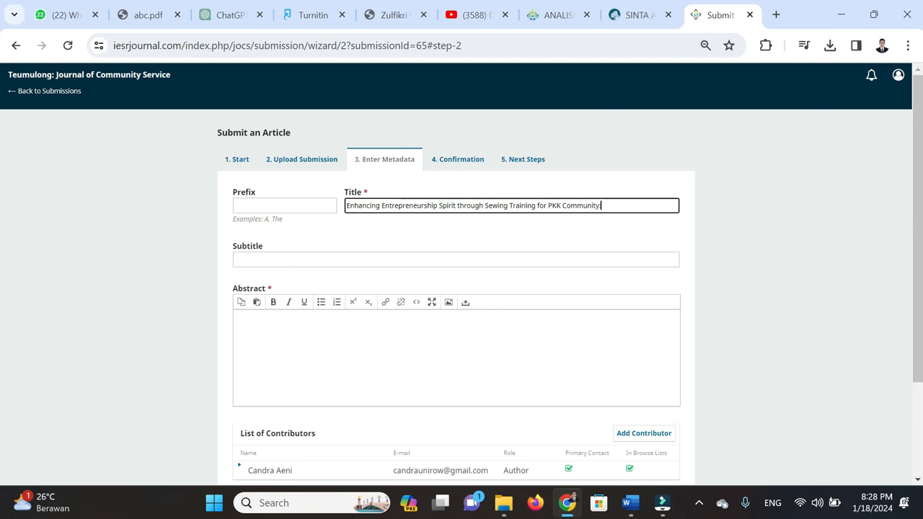
{"action": "key", "text": "BackSpace"}
{"action": "key", "text": "ctrl+shift+Left"}
{"action": "key", "text": "ctrl+shift+Left"}
{"action": "key", "text": "ctrl+shift+Left"}
{"action": "key", "text": "ctrl+shift+Left"}
{"action": "key", "text": "ctrl+shift+Left"}
{"action": "key", "text": "ctrl+shift+Left"}
{"action": "key", "text": "ctrl+shift+Left"}
{"action": "key", "text": "ctrl+shift+Left"}
{"action": "key", "text": "ctrl+shift+Left"}
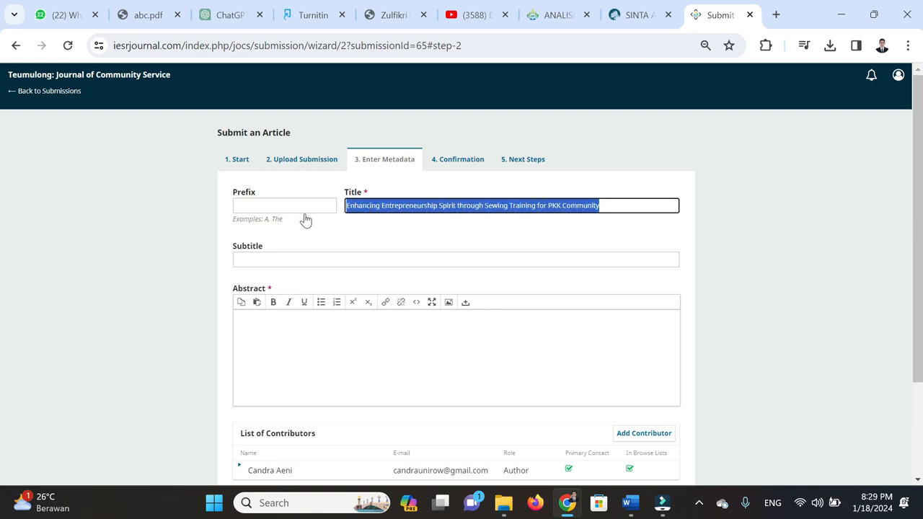
{"action": "left_click", "coordinate": [401, 240]}
{"action": "scroll", "coordinate": [443, 233], "scroll_direction": "down", "scroll_amount": 1}
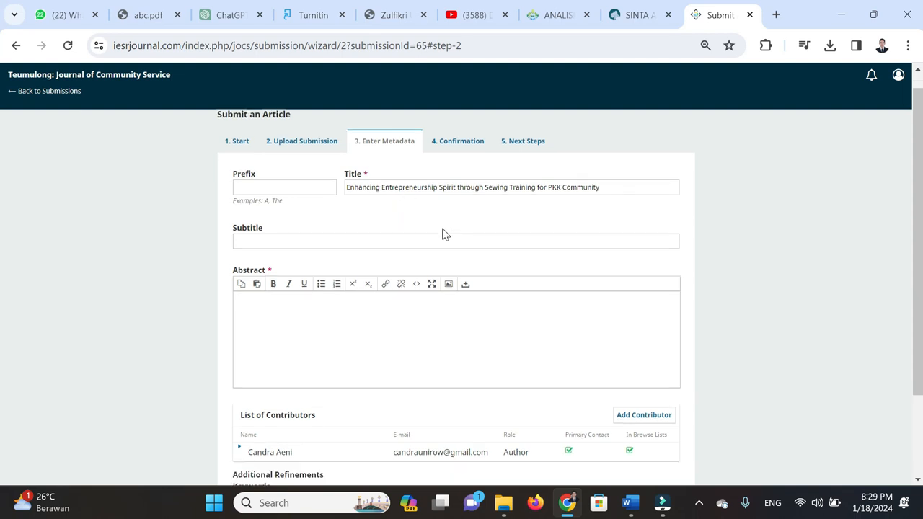
{"action": "left_click", "coordinate": [400, 260]}
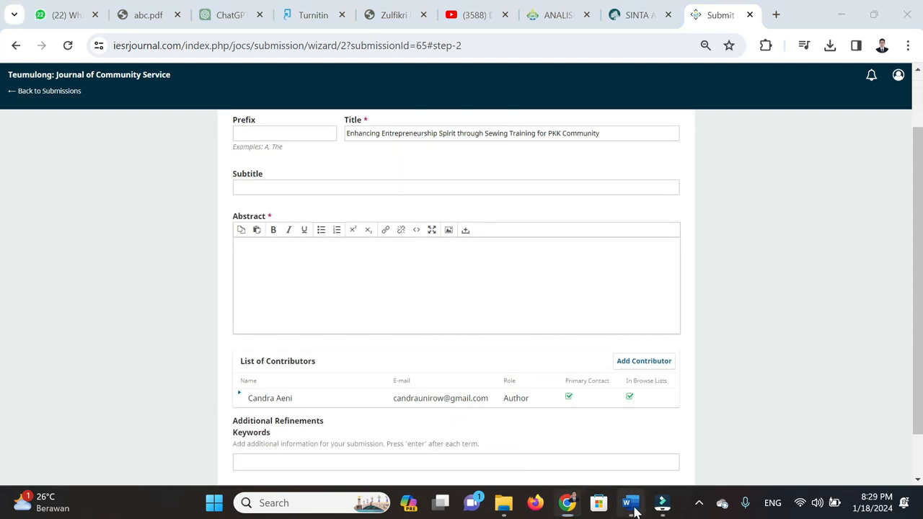
Select the whole abstract paragraph in the Word manuscript and bring it into the OJS Abstract box
{"action": "left_click", "coordinate": [630, 503]}
{"action": "left_click", "coordinate": [500, 387]}
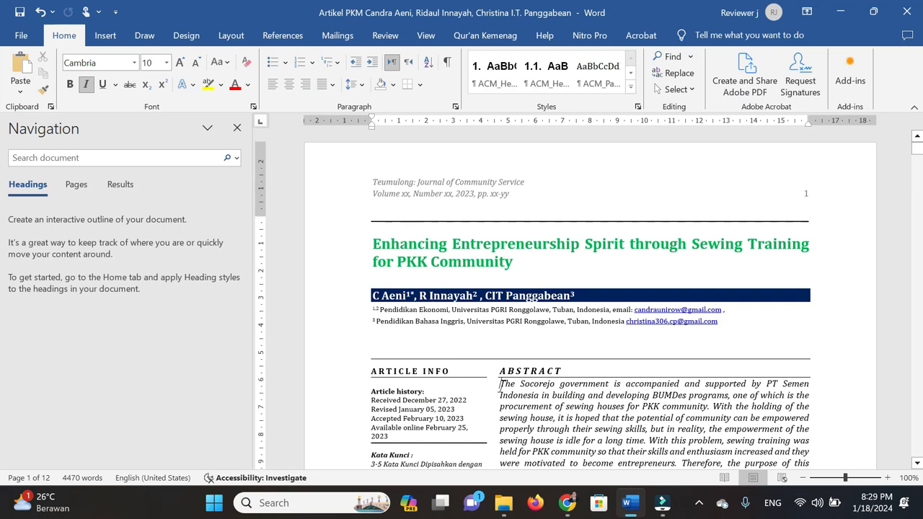
{"action": "key", "text": "ctrl+shift+Down"}
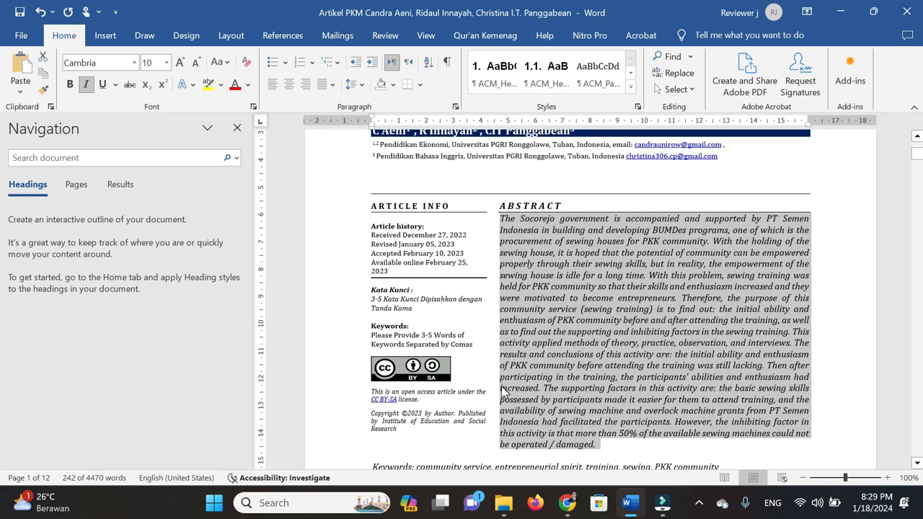
{"action": "left_click", "coordinate": [567, 503]}
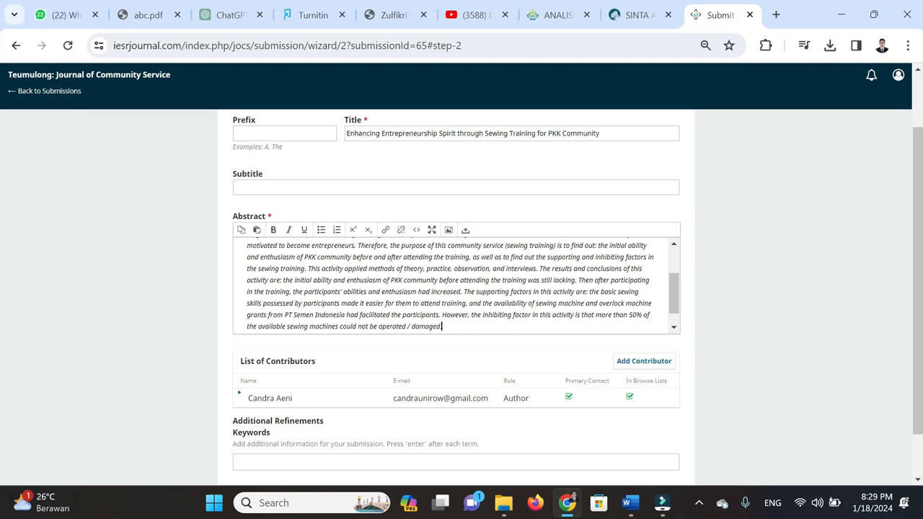
{"action": "scroll", "coordinate": [618, 324], "scroll_direction": "down", "scroll_amount": 1}
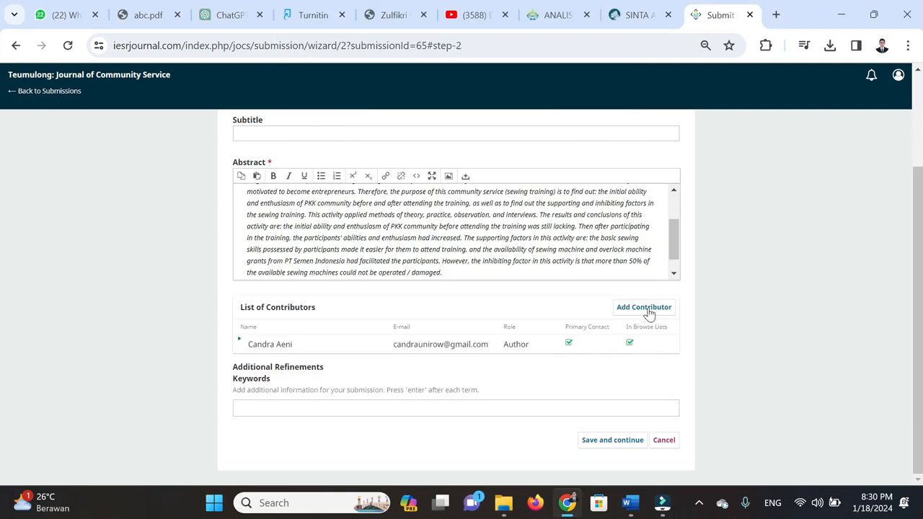
Add a contributor and fill in the second author's given and family names from the Word byline
{"action": "left_click", "coordinate": [653, 315]}
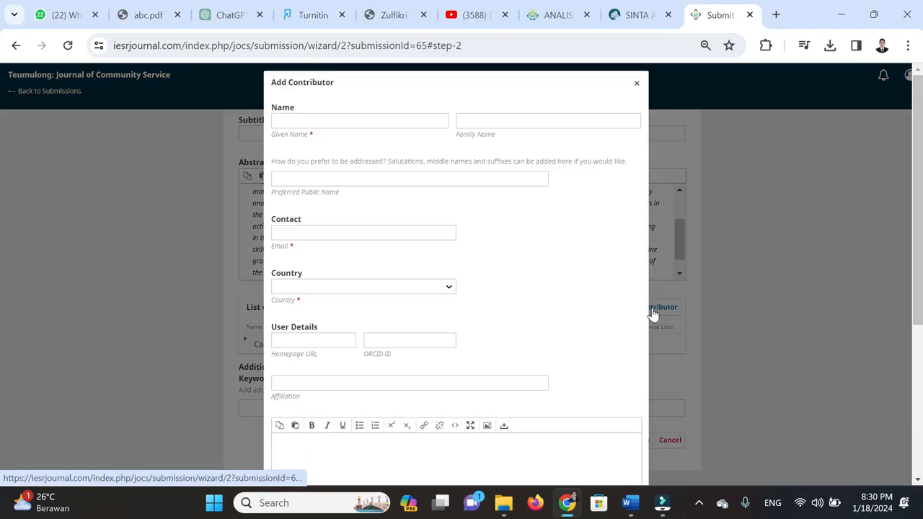
{"action": "left_click", "coordinate": [630, 505]}
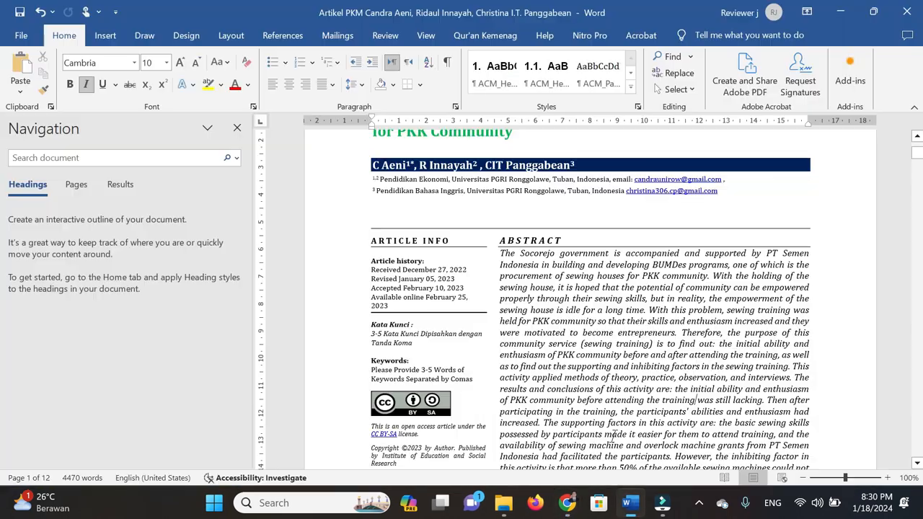
{"action": "left_click_drag", "start_coordinate": [420, 166], "coordinate": [479, 166]}
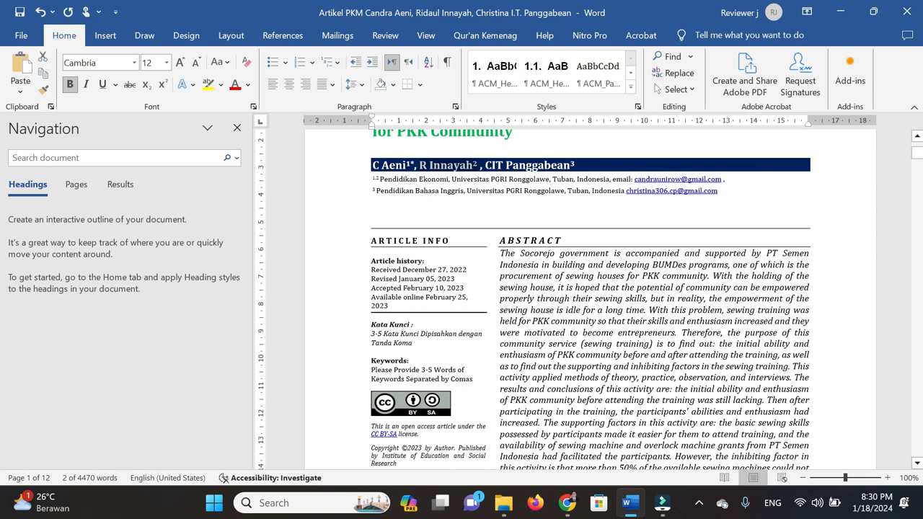
{"action": "left_click", "coordinate": [479, 166]}
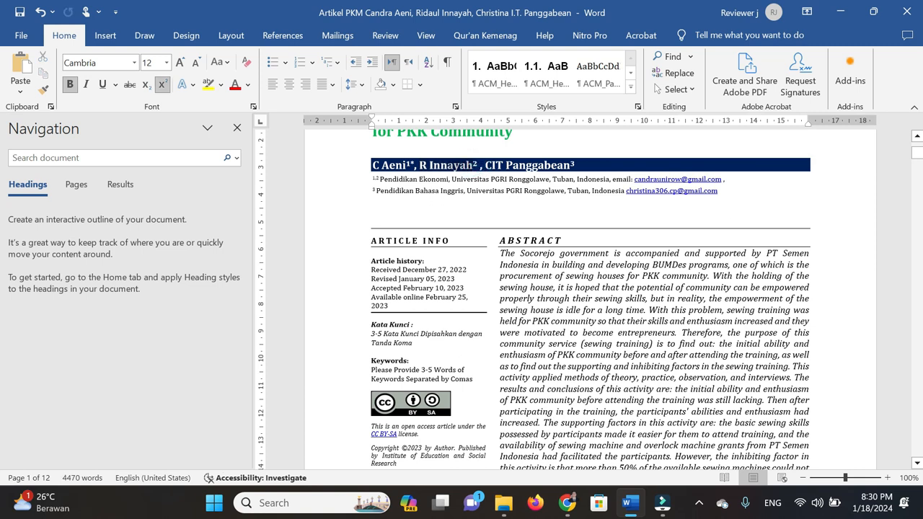
{"action": "key", "text": "ctrl+z"}
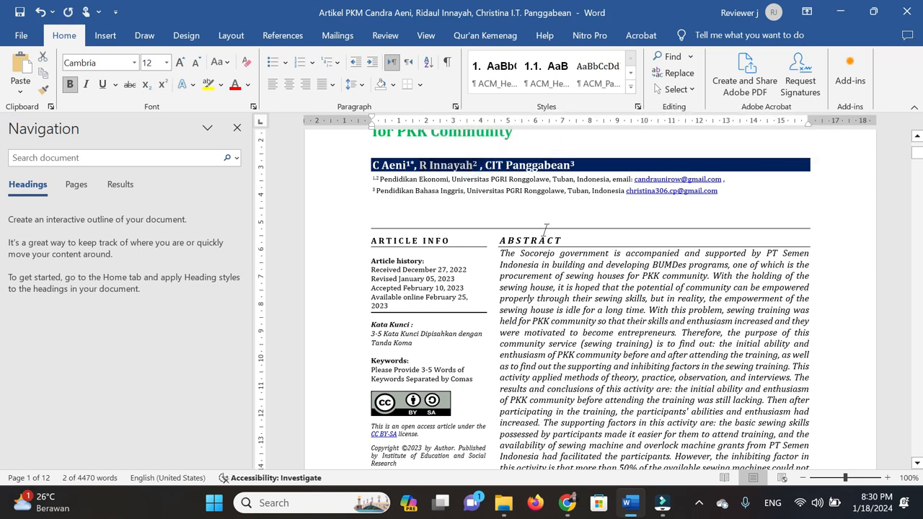
{"action": "left_click", "coordinate": [568, 502]}
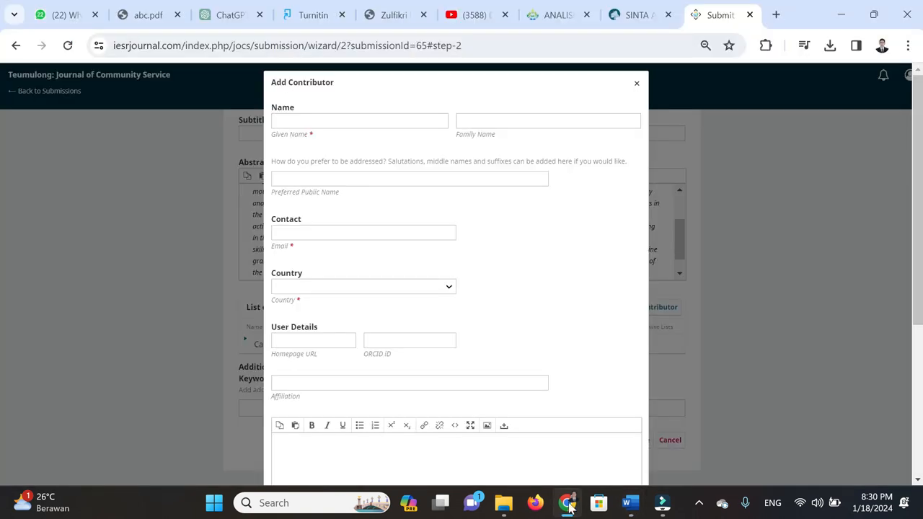
{"action": "left_click", "coordinate": [345, 122]}
{"action": "key", "text": "ctrl+BackSpace"}
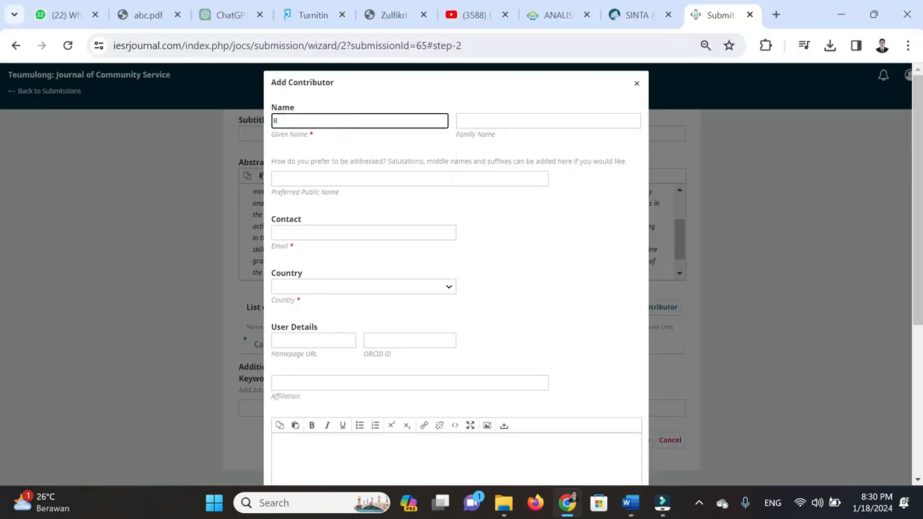
{"action": "key", "text": "Tab"}
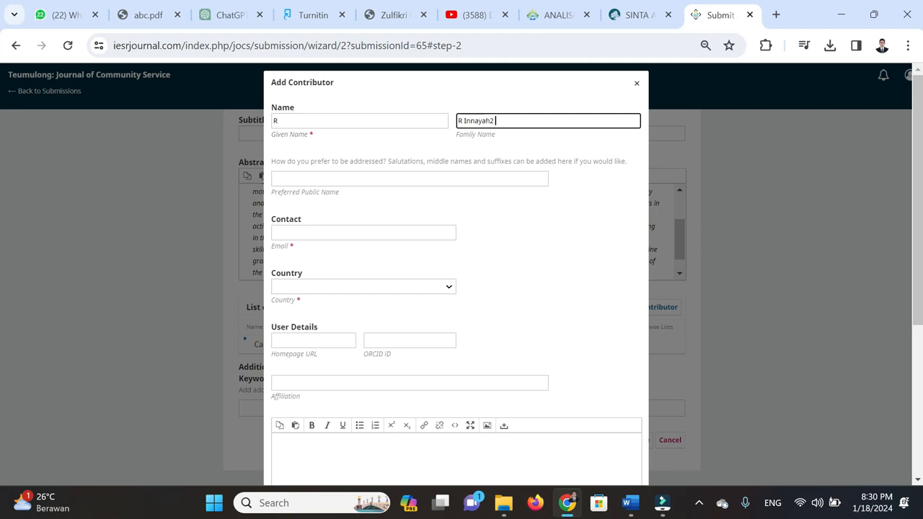
{"action": "left_click", "coordinate": [464, 121]}
{"action": "key", "text": "BackSpace"}
{"action": "key", "text": "BackSpace"}
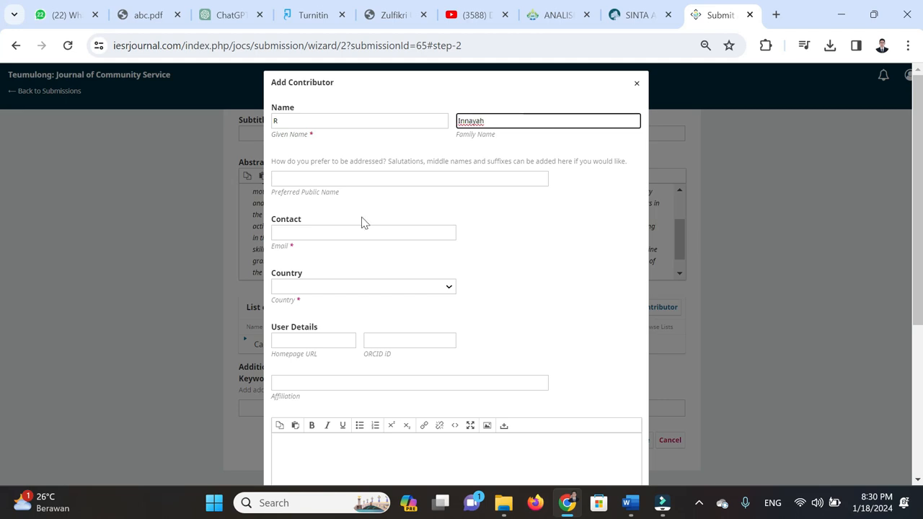
Enter the second author's e-mail address and set the country to Indonesia
{"action": "left_click", "coordinate": [331, 234]}
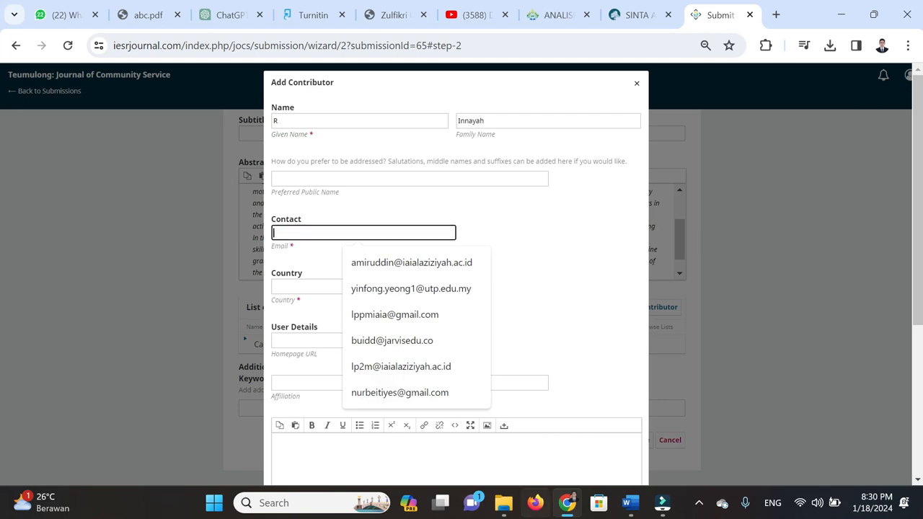
{"action": "left_click", "coordinate": [570, 507]}
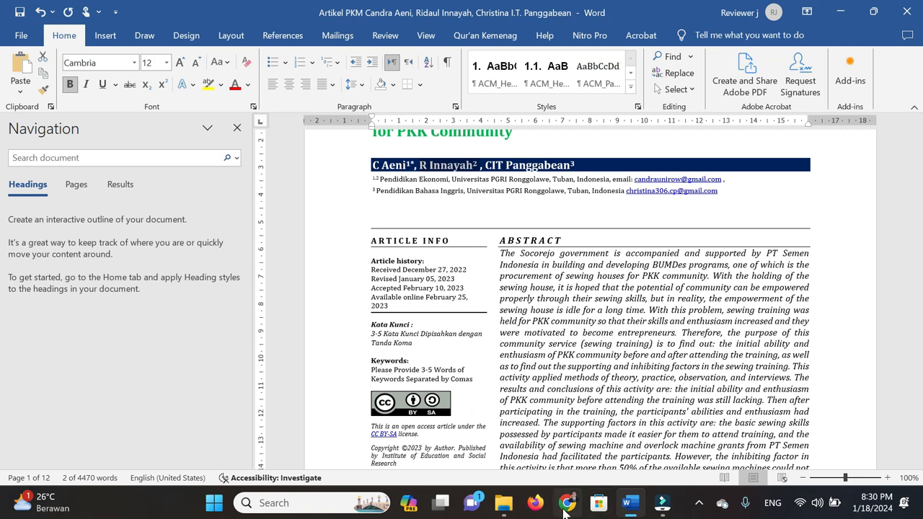
{"action": "left_click", "coordinate": [568, 503]}
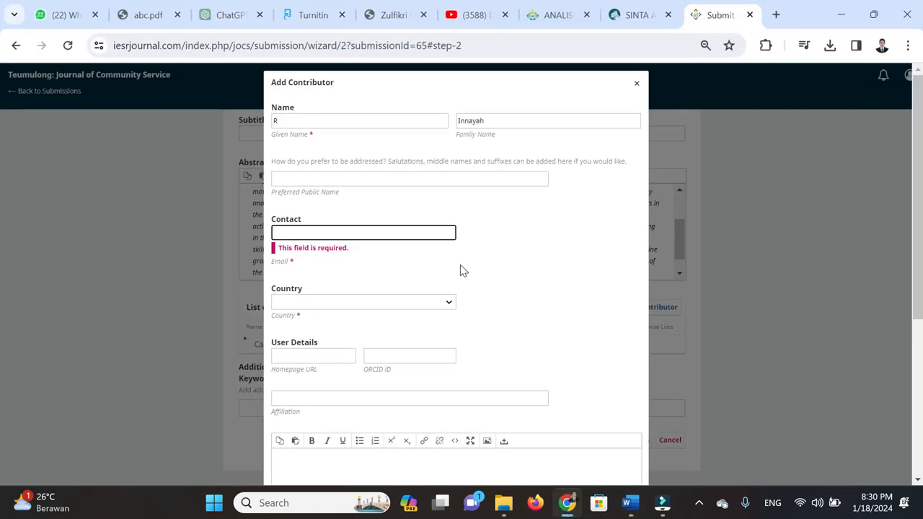
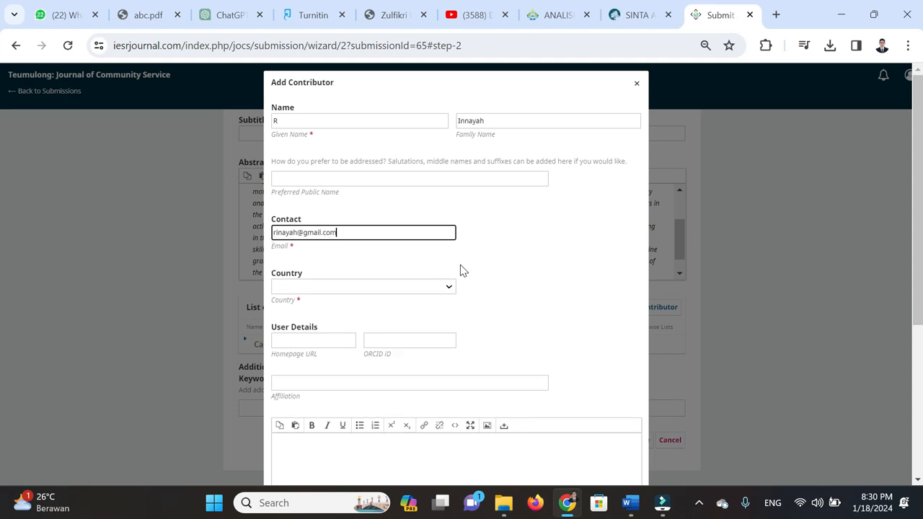
{"action": "key", "text": "Tab"}
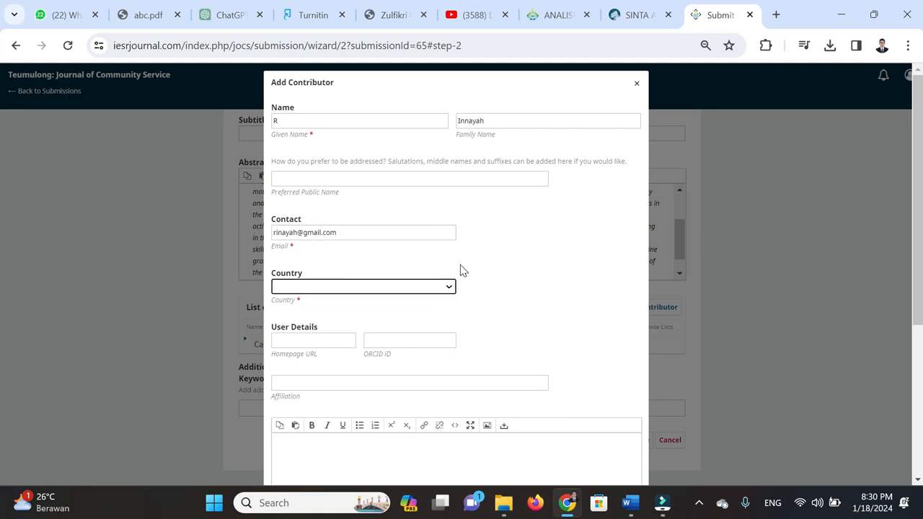
{"action": "type", "text": "indo"}
{"action": "key", "text": "Tab"}
{"action": "key", "text": "Tab"}
{"action": "key", "text": "Tab"}
Paste the affiliation 'Universitas PGRI Ronggolawe, Tuban, Indonesia', choose the Author role, and save
{"action": "key", "text": "alt+Tab"}
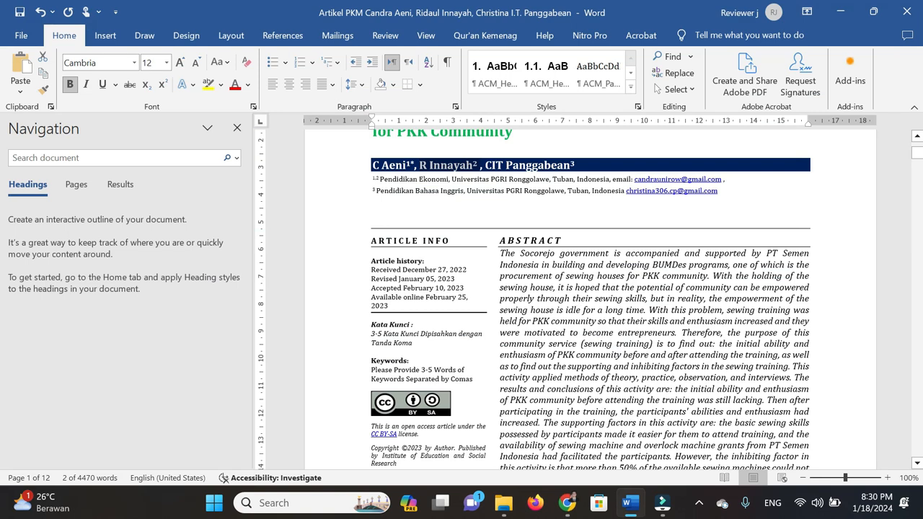
{"action": "left_click_drag", "start_coordinate": [452, 179], "coordinate": [609, 186]}
{"action": "key", "text": "ctrl+c"}
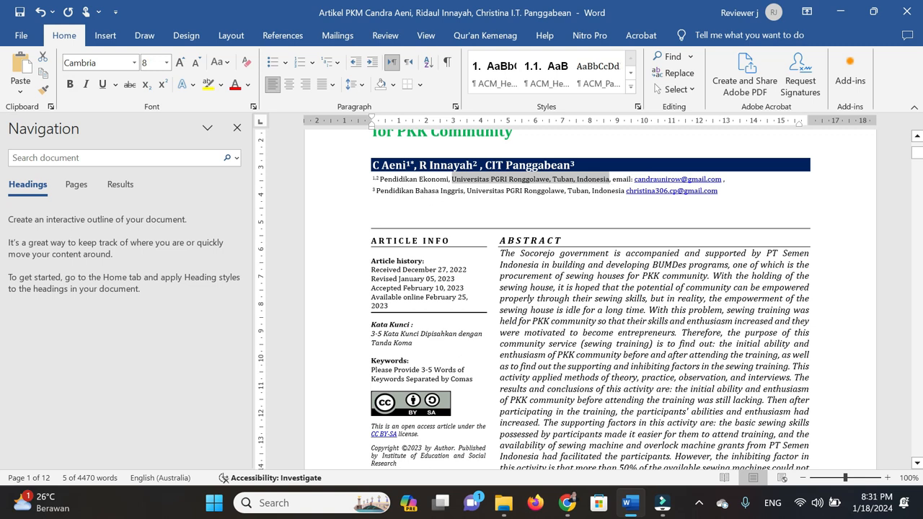
{"action": "left_click", "coordinate": [568, 503]}
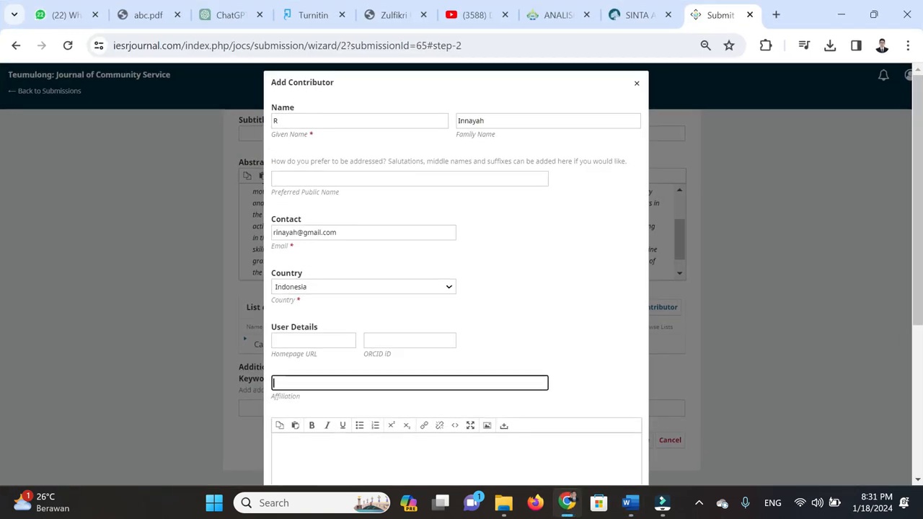
{"action": "key", "text": "ctrl+v"}
{"action": "scroll", "coordinate": [496, 344], "scroll_direction": "down", "scroll_amount": 2}
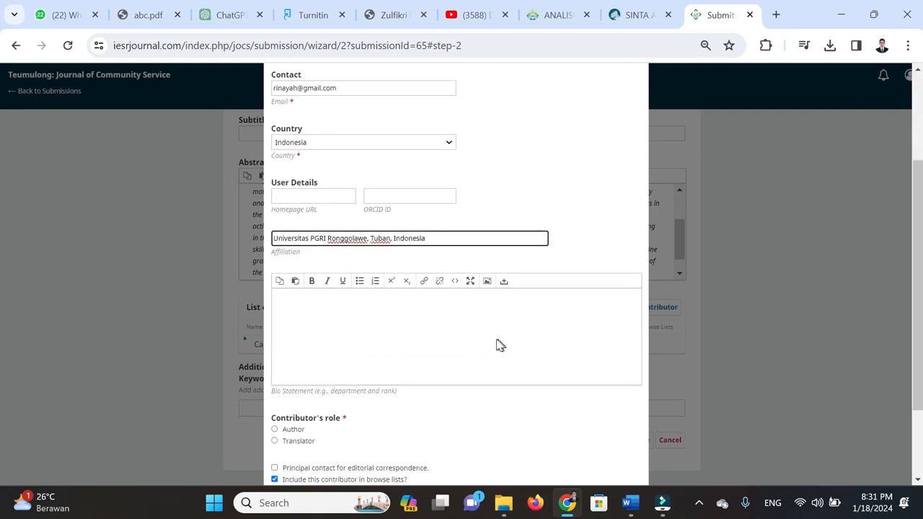
{"action": "scroll", "coordinate": [326, 404], "scroll_direction": "down", "scroll_amount": 1}
{"action": "left_click", "coordinate": [289, 363]}
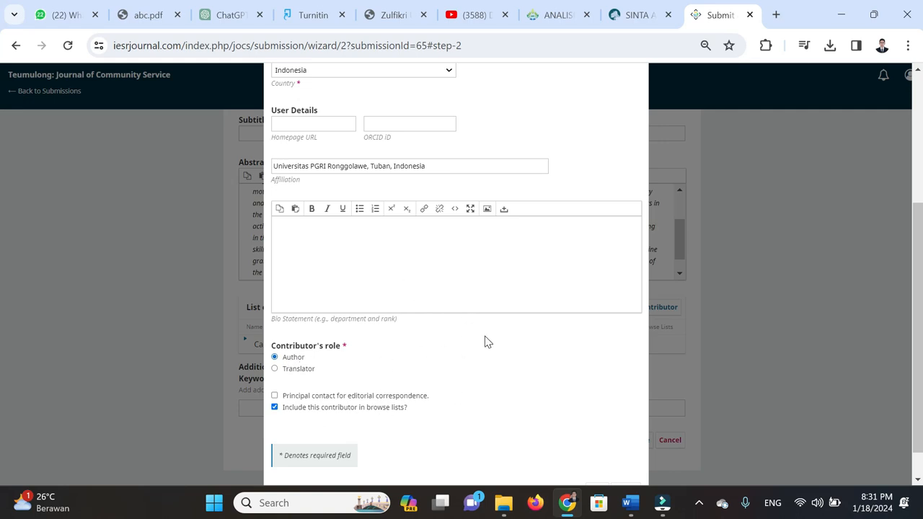
{"action": "scroll", "coordinate": [485, 342], "scroll_direction": "up", "scroll_amount": 3}
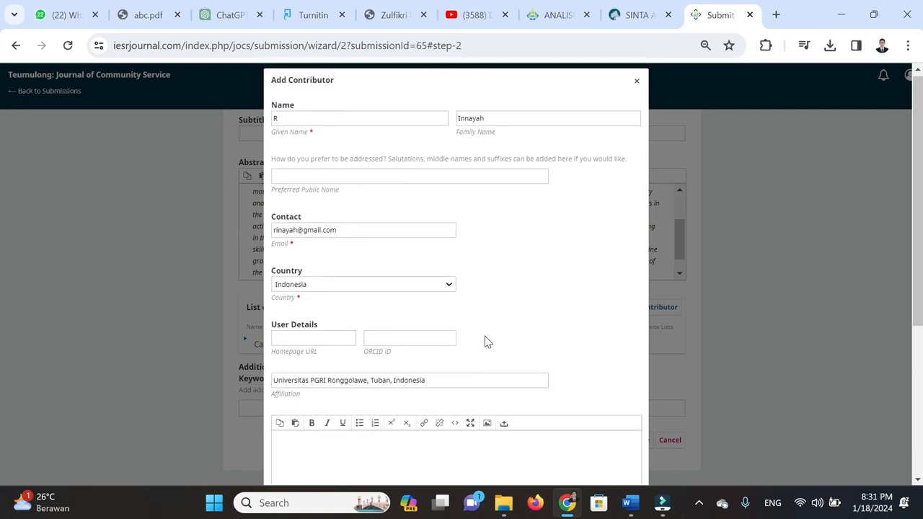
{"action": "scroll", "coordinate": [485, 342], "scroll_direction": "down", "scroll_amount": 4}
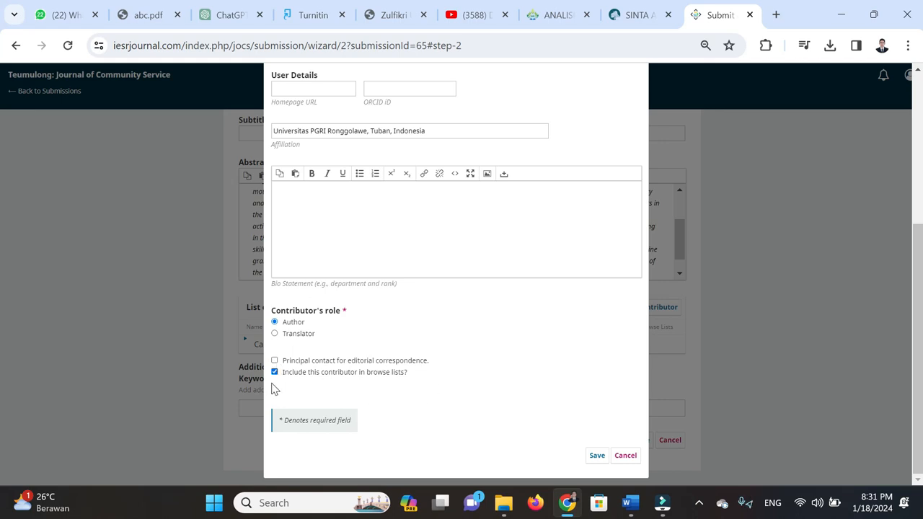
{"action": "left_click", "coordinate": [598, 458]}
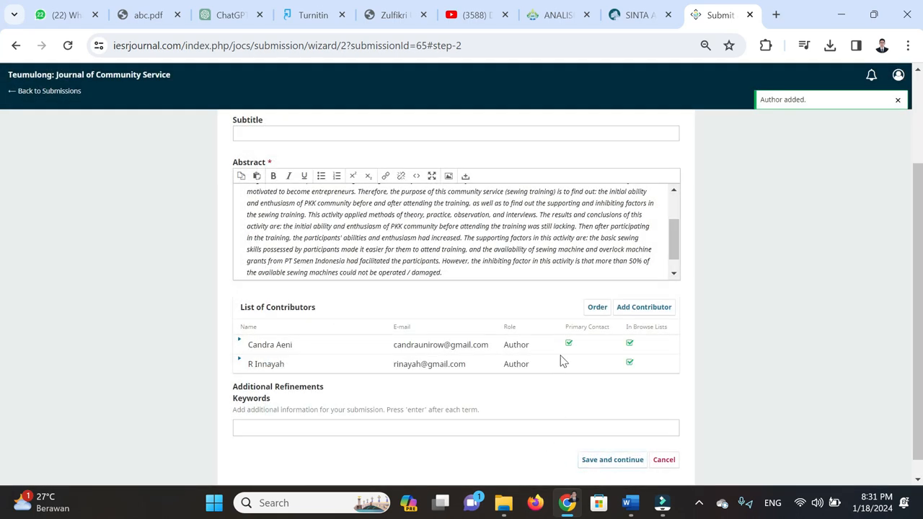
Add another contributor with the third author's initials and family name copied from Word
{"action": "scroll", "coordinate": [546, 366], "scroll_direction": "down", "scroll_amount": 1}
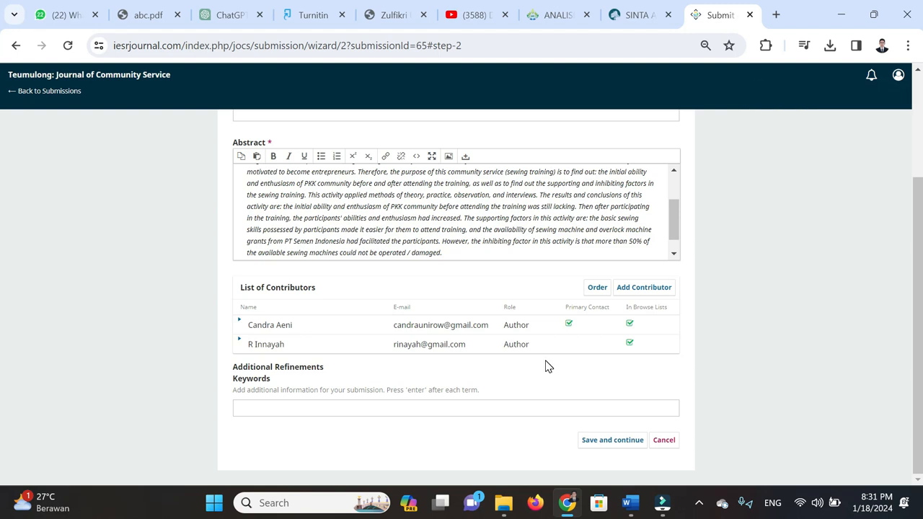
{"action": "left_click", "coordinate": [658, 294]}
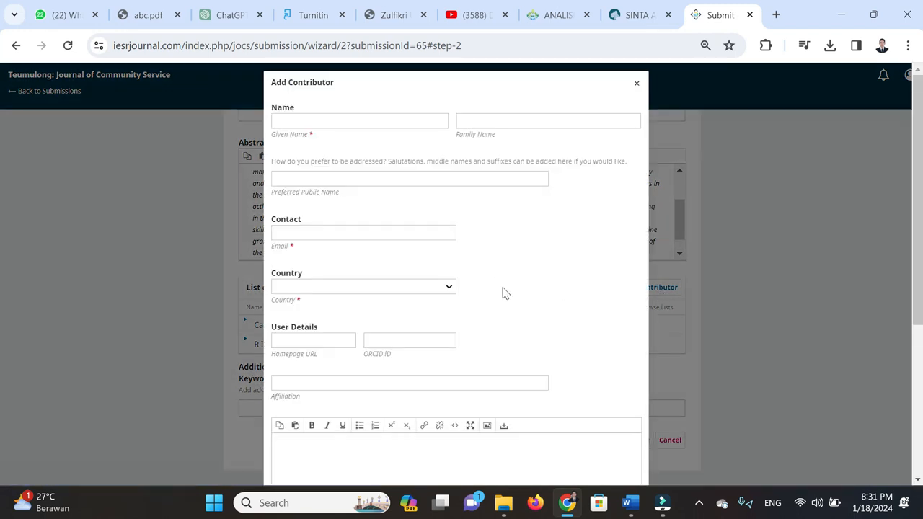
{"action": "left_click", "coordinate": [631, 503]}
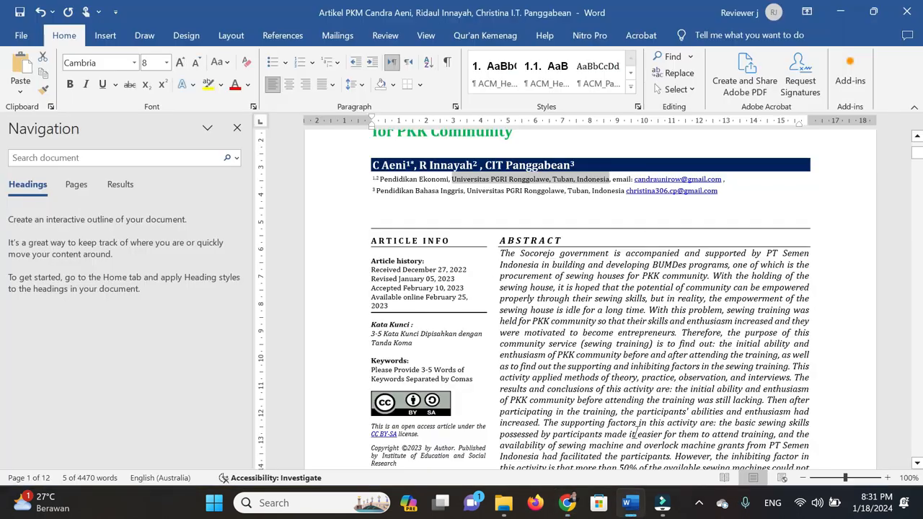
{"action": "left_click", "coordinate": [487, 163]}
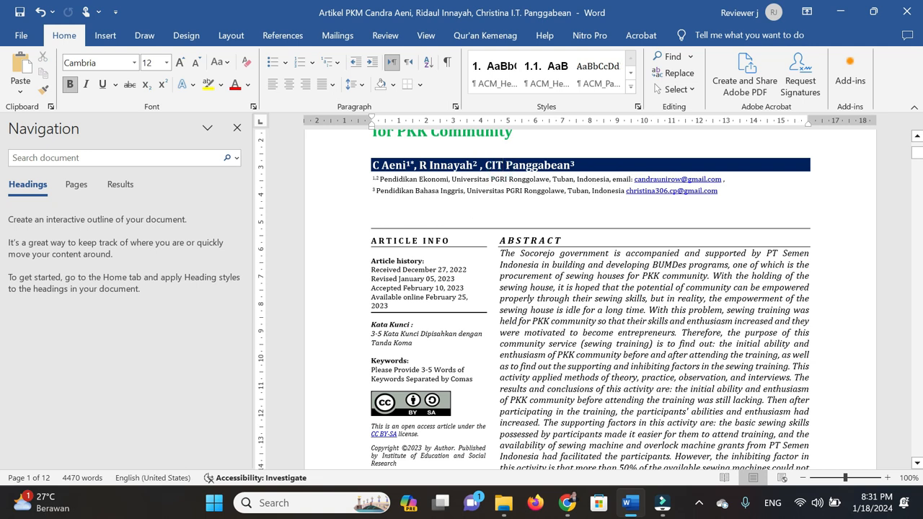
{"action": "left_click_drag", "start_coordinate": [486, 164], "coordinate": [566, 169]}
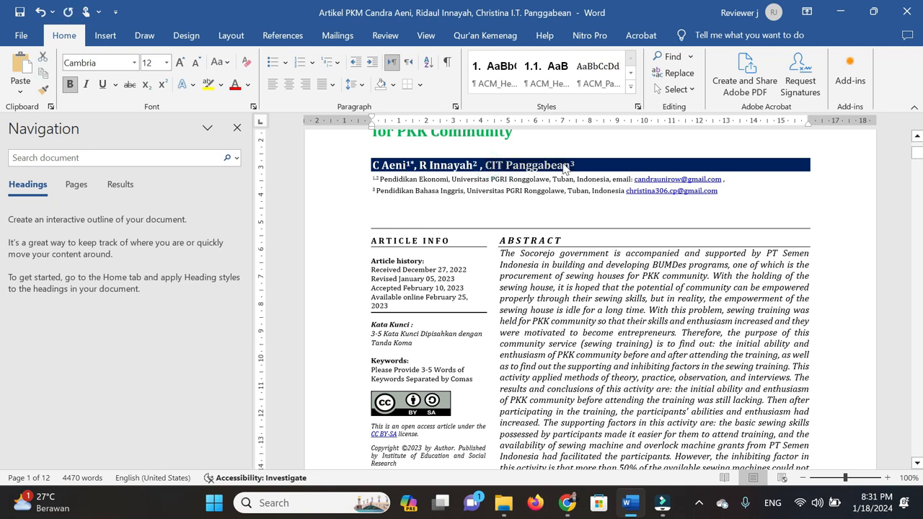
{"action": "left_click", "coordinate": [566, 511]}
{"action": "left_click", "coordinate": [326, 120]}
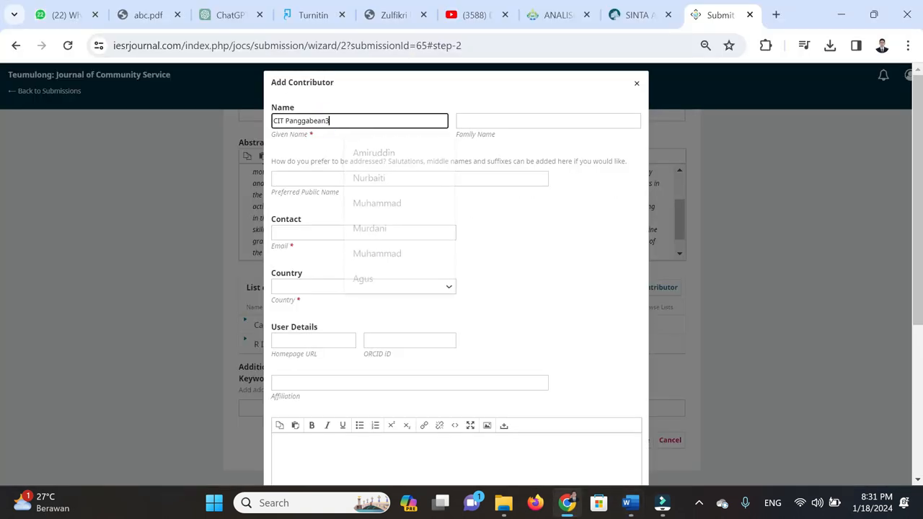
{"action": "key", "text": "Tab"}
{"action": "key", "text": "ctrl+Left"}
{"action": "key", "text": "ctrl+BackSpace"}
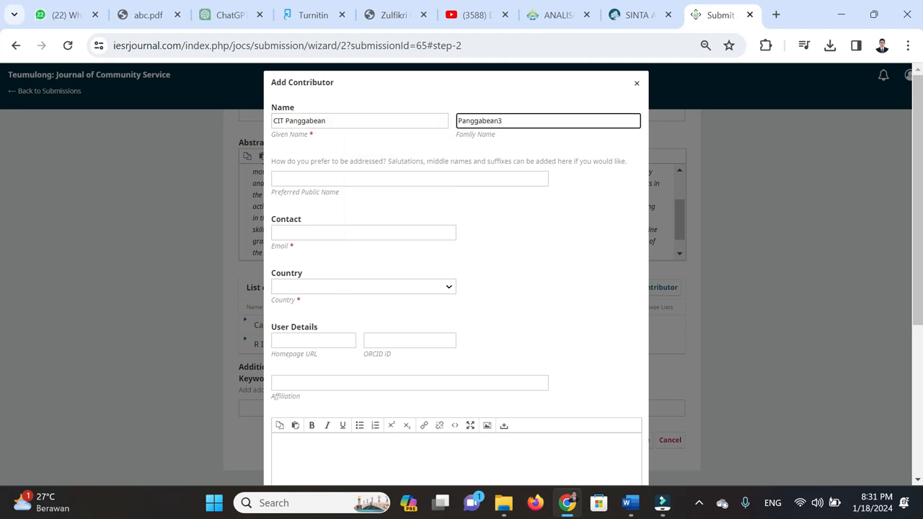
{"action": "left_click", "coordinate": [510, 120]}
{"action": "key", "text": "BackSpace"}
{"action": "left_click", "coordinate": [391, 121]}
{"action": "key", "text": "ctrl+shift+Left"}
{"action": "key", "text": "BackSpace"}
Copy the third author's e-mail address from Word into the form and set the country to Indonesia
{"action": "key", "text": "Tab"}
{"action": "key", "text": "Tab"}
{"action": "key", "text": "Tab"}
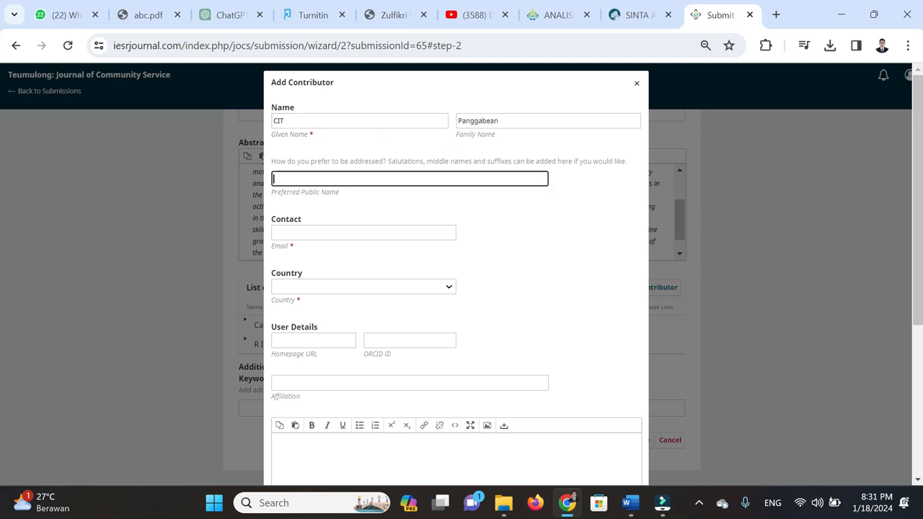
{"action": "key", "text": "alt+Tab"}
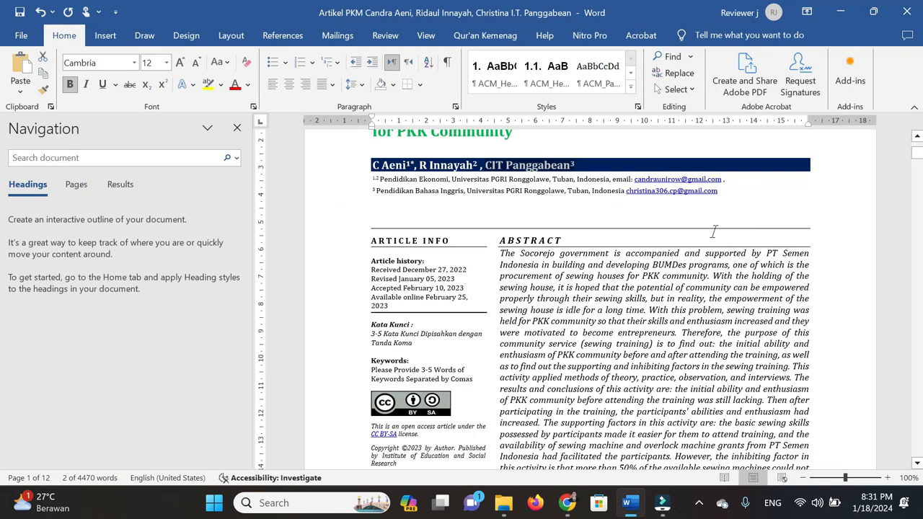
{"action": "left_click_drag", "start_coordinate": [719, 192], "coordinate": [627, 192]}
{"action": "key", "text": "ctrl+c"}
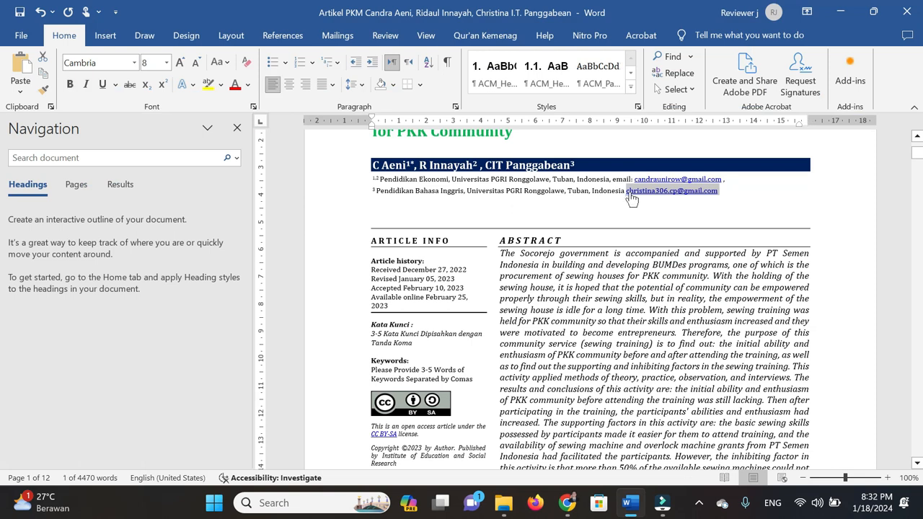
{"action": "key", "text": "alt+Tab"}
{"action": "key", "text": "ctrl+v"}
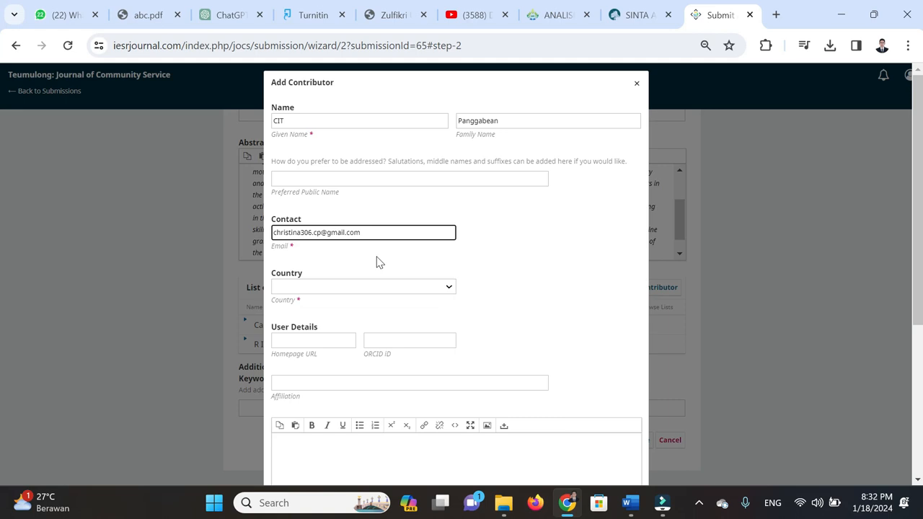
{"action": "key", "text": "Tab"}
{"action": "type", "text": "i"}
{"action": "type", "text": "ndo"}
{"action": "key", "text": "Tab"}
{"action": "key", "text": "Tab"}
{"action": "key", "text": "Tab"}
Paste the third author's university affiliation, choose the Author role, and save the contributor
{"action": "left_click", "coordinate": [569, 505]}
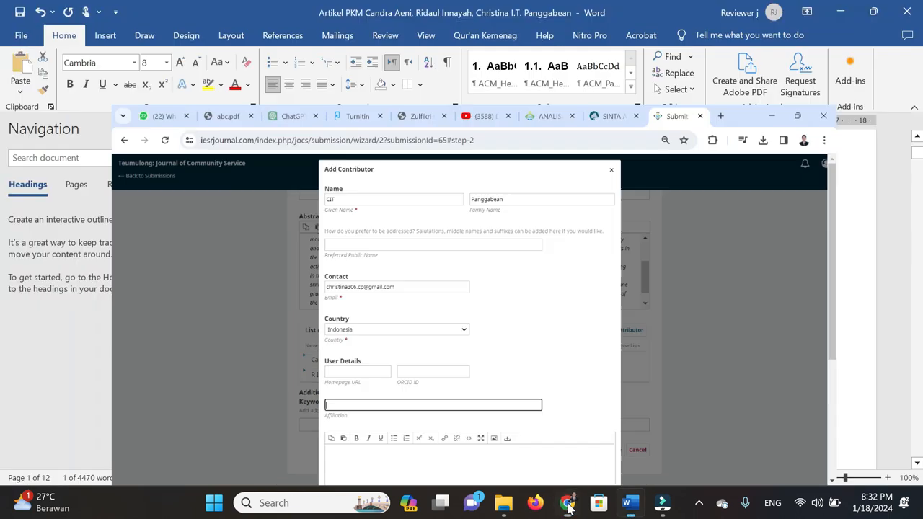
{"action": "left_click_drag", "start_coordinate": [467, 190], "coordinate": [624, 191]}
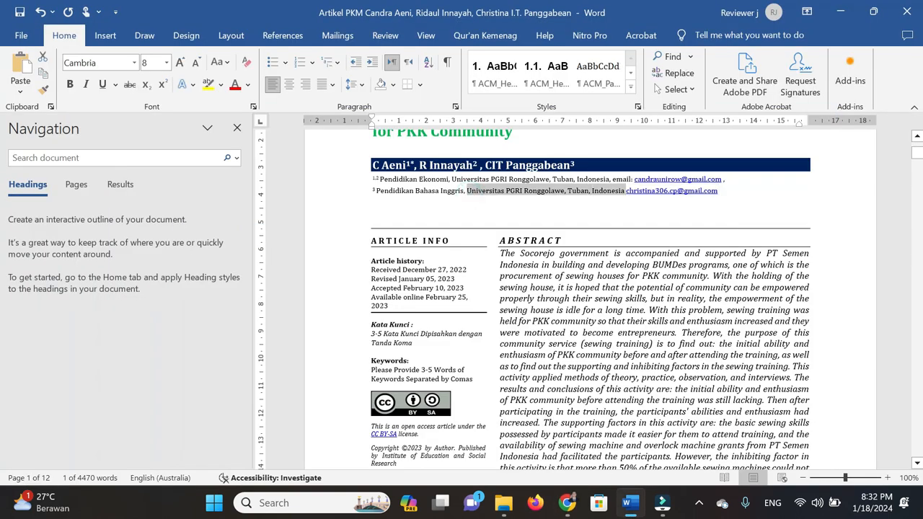
{"action": "left_click", "coordinate": [569, 505]}
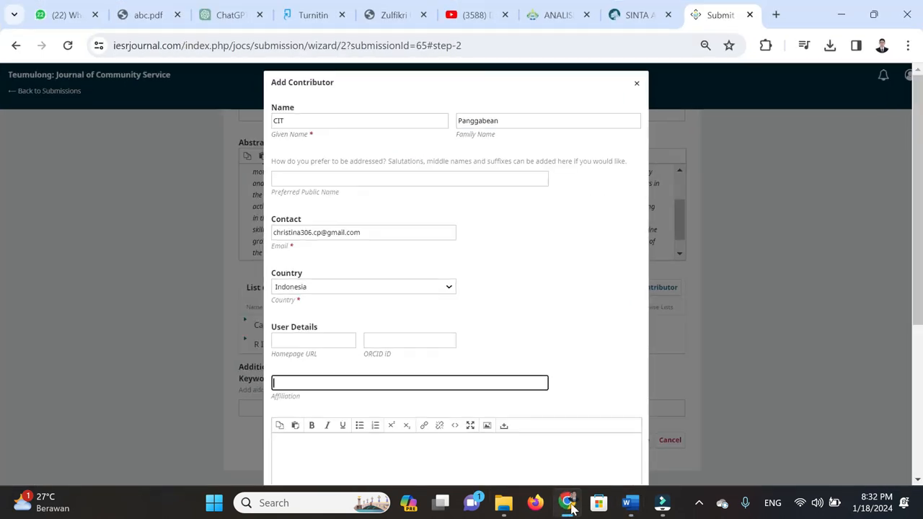
{"action": "key", "text": "ctrl+v"}
{"action": "scroll", "coordinate": [391, 344], "scroll_direction": "down", "scroll_amount": 3}
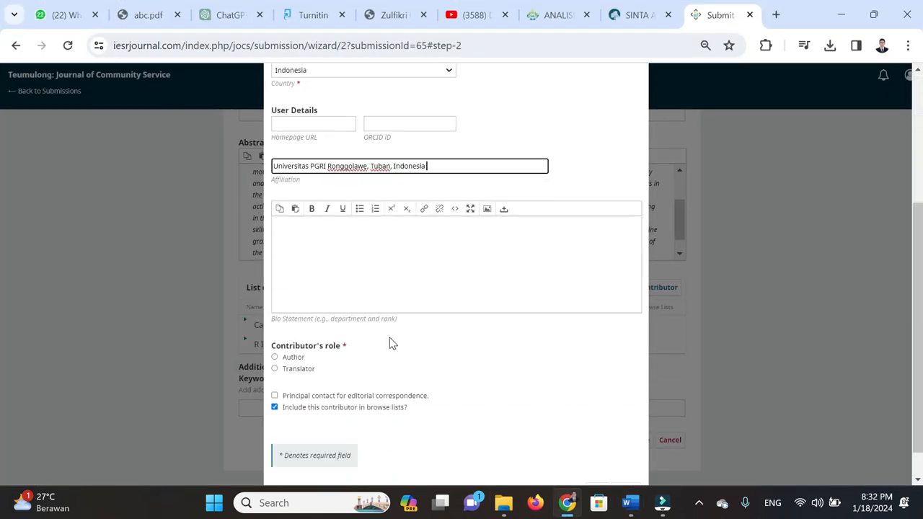
{"action": "key", "text": "Tab"}
{"action": "key", "text": "Tab"}
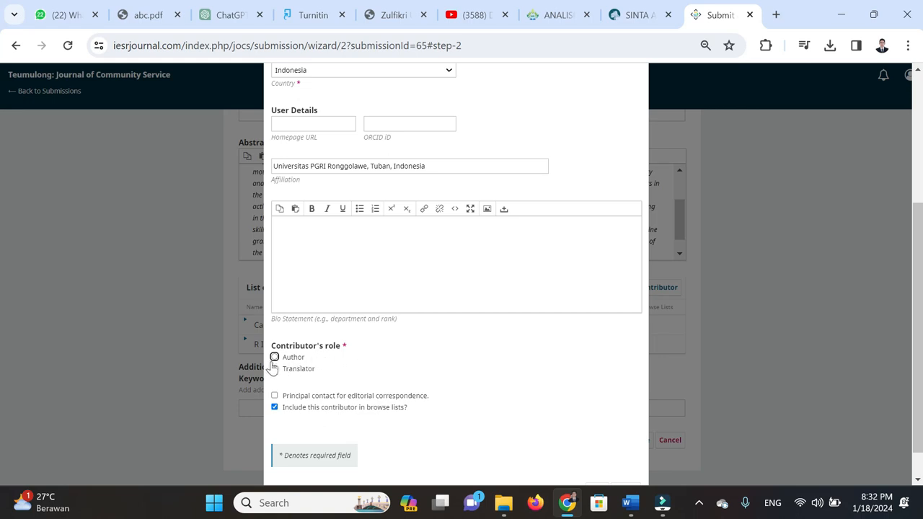
{"action": "left_click", "coordinate": [274, 358]}
{"action": "scroll", "coordinate": [389, 393], "scroll_direction": "down", "scroll_amount": 1}
{"action": "left_click", "coordinate": [597, 457]}
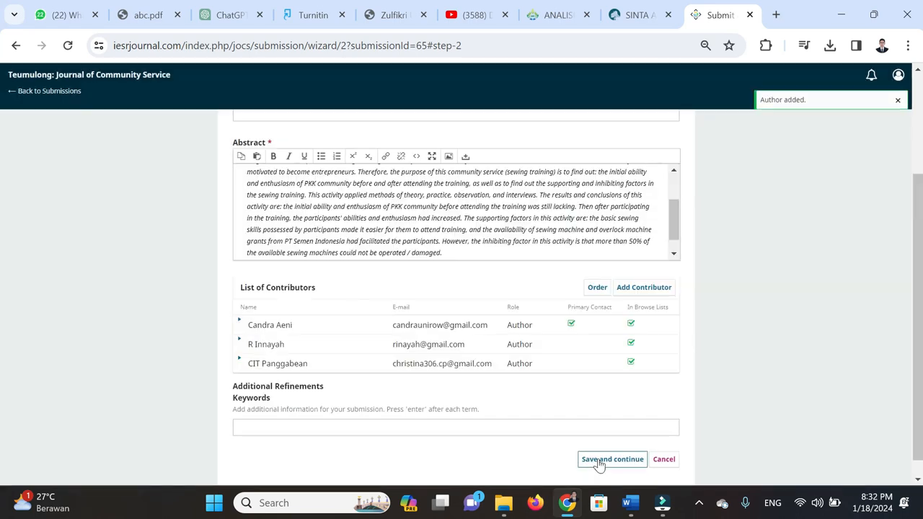
{"action": "scroll", "coordinate": [432, 398], "scroll_direction": "down", "scroll_amount": 1}
Locate the Kata Kunci and Keywords labels in the manuscript's Article Info box
{"action": "left_click", "coordinate": [239, 408]}
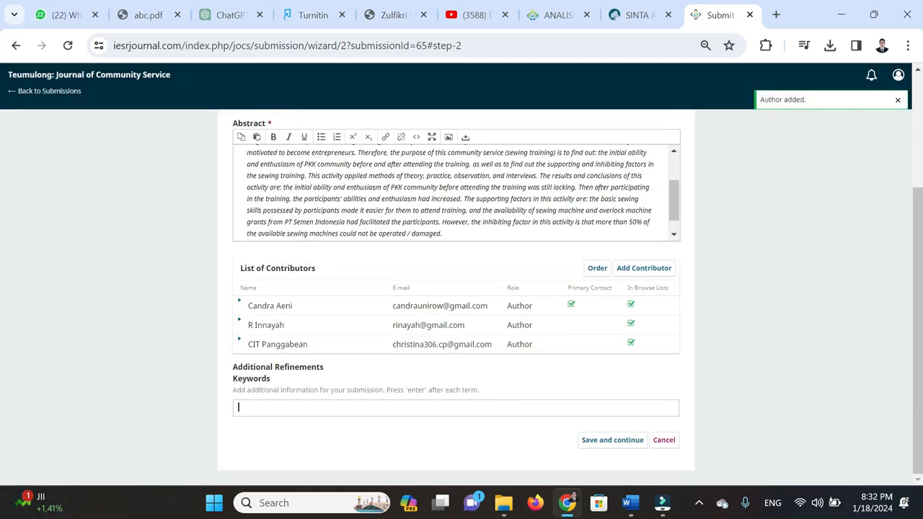
{"action": "left_click", "coordinate": [567, 503]}
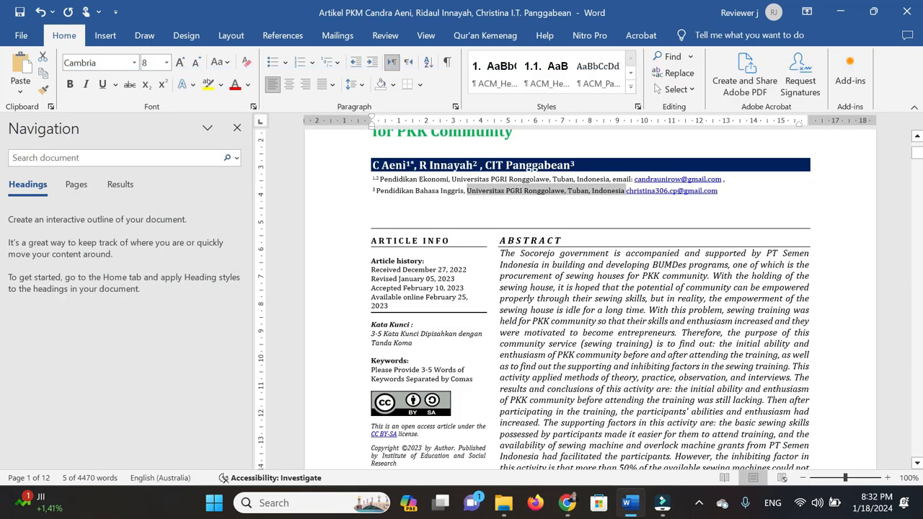
{"action": "scroll", "coordinate": [443, 360], "scroll_direction": "down", "scroll_amount": 2}
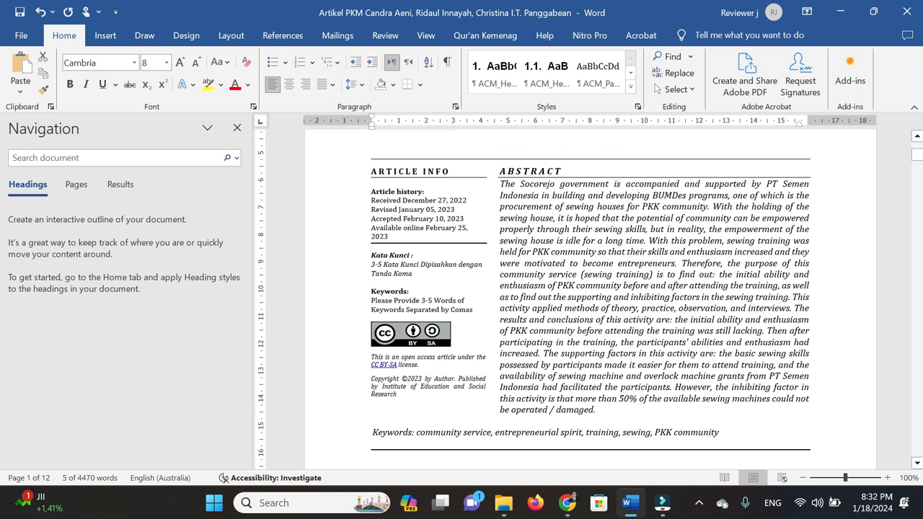
{"action": "left_click", "coordinate": [417, 308]}
{"action": "scroll", "coordinate": [417, 309], "scroll_direction": "up", "scroll_amount": 1}
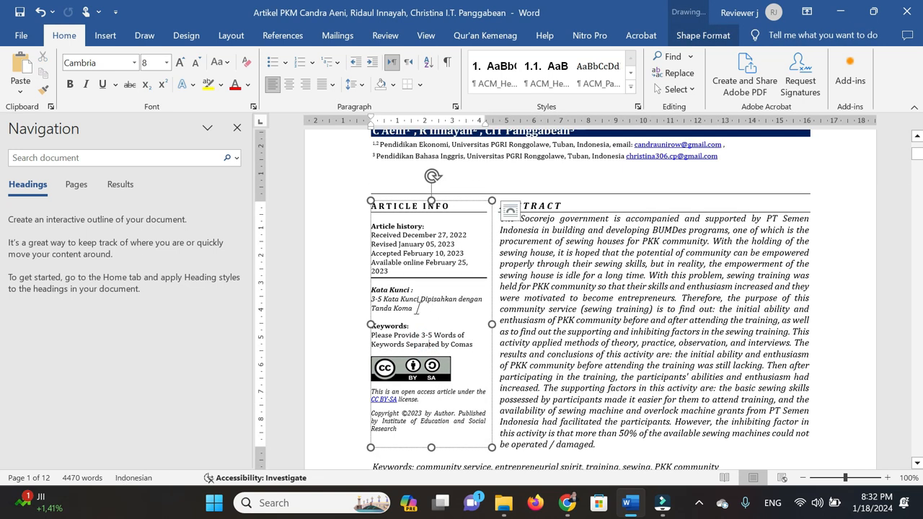
{"action": "left_click", "coordinate": [416, 308]}
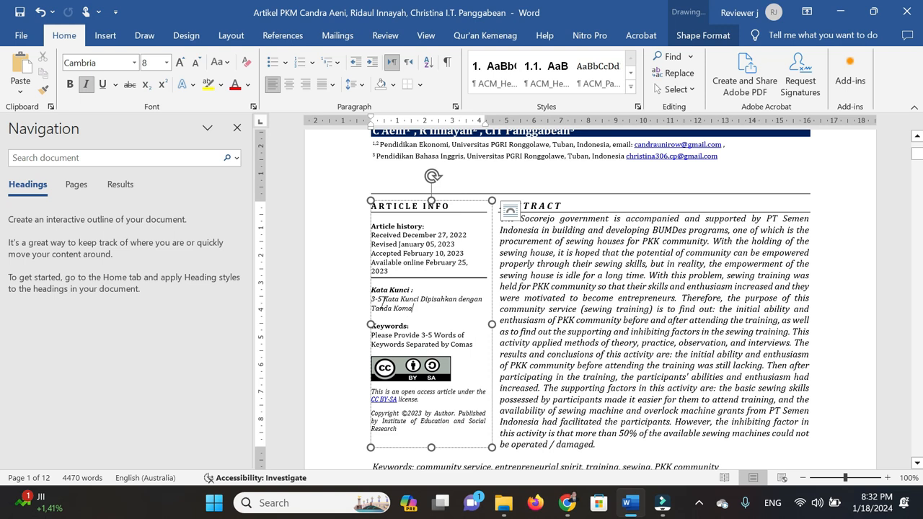
{"action": "left_click", "coordinate": [423, 289]}
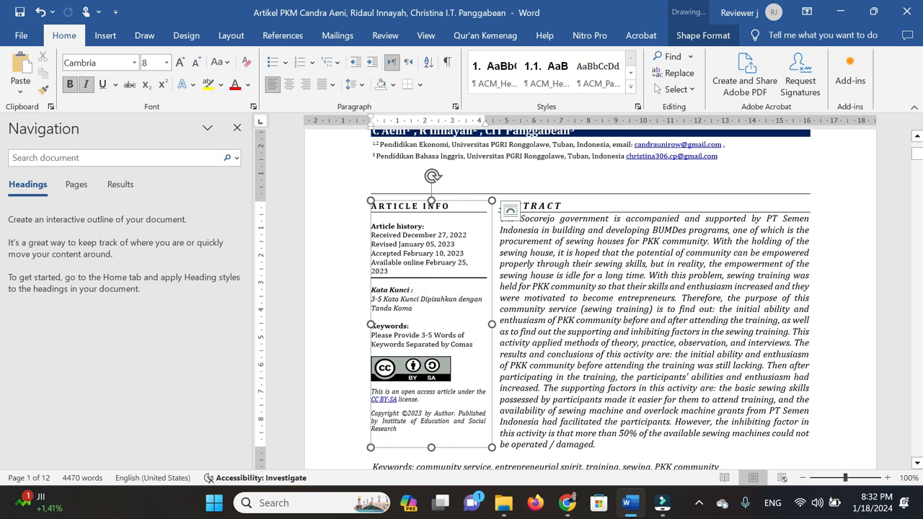
{"action": "type", "text": "?"}
{"action": "left_click", "coordinate": [431, 327]}
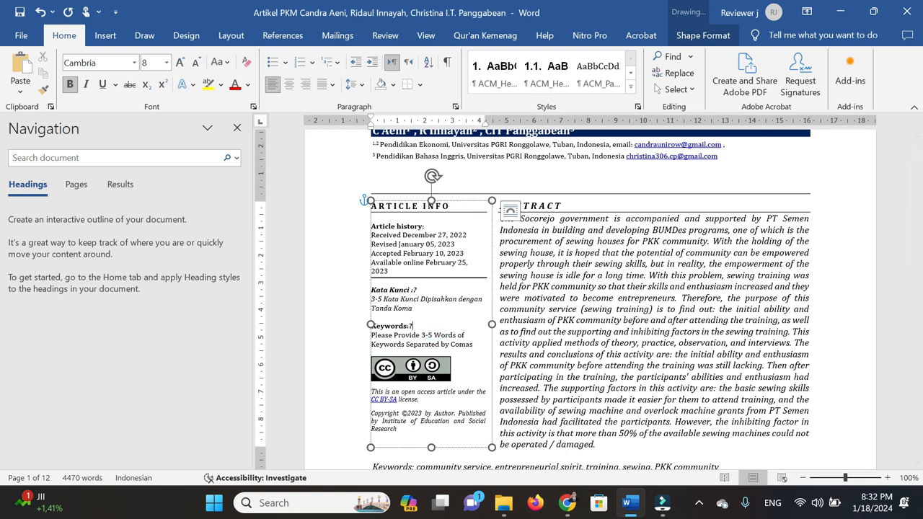
{"action": "type", "text": "?"}
{"action": "scroll", "coordinate": [548, 303], "scroll_direction": "up", "scroll_amount": 4}
{"action": "left_click_drag", "start_coordinate": [372, 244], "coordinate": [514, 262]}
{"action": "key", "text": "ctrl+c"}
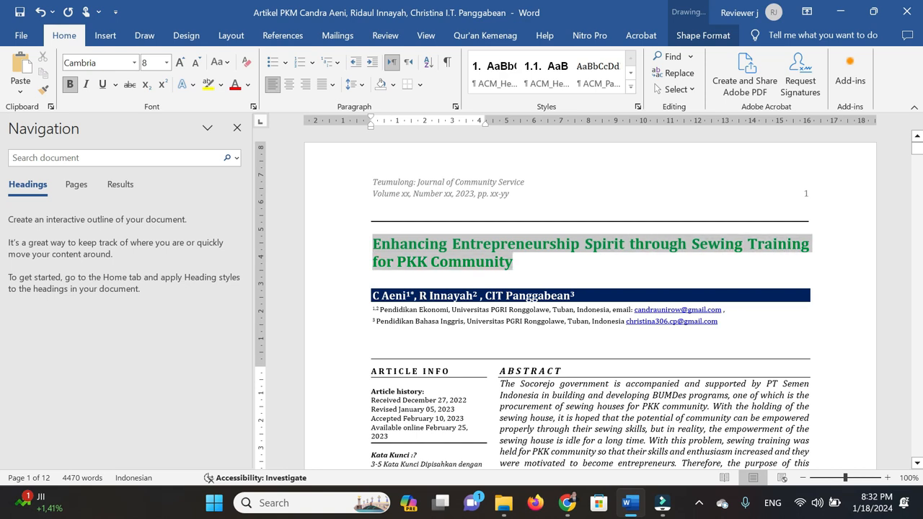
{"action": "scroll", "coordinate": [425, 378], "scroll_direction": "down", "scroll_amount": 2}
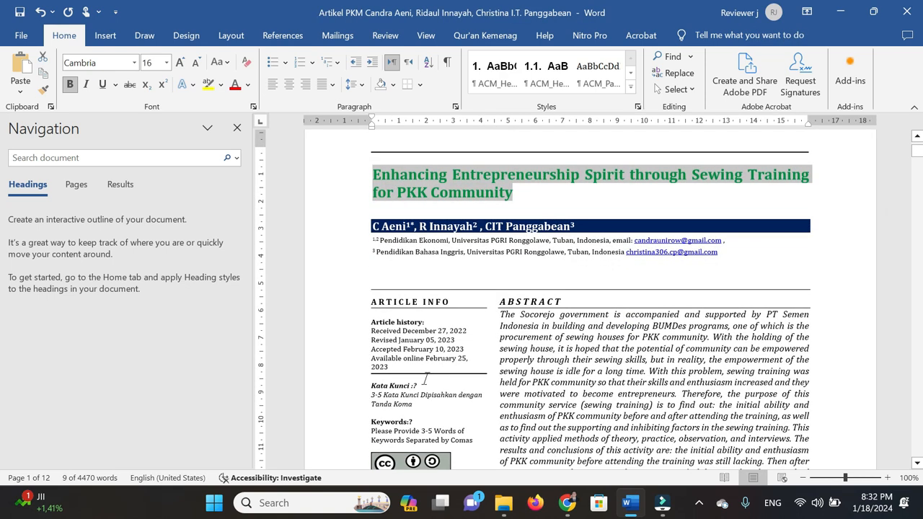
Paste the article title as plain text after 'Keywords:'
{"action": "left_click", "coordinate": [427, 383]}
{"action": "scroll", "coordinate": [518, 383], "scroll_direction": "down", "scroll_amount": 2}
{"action": "left_click", "coordinate": [410, 352]}
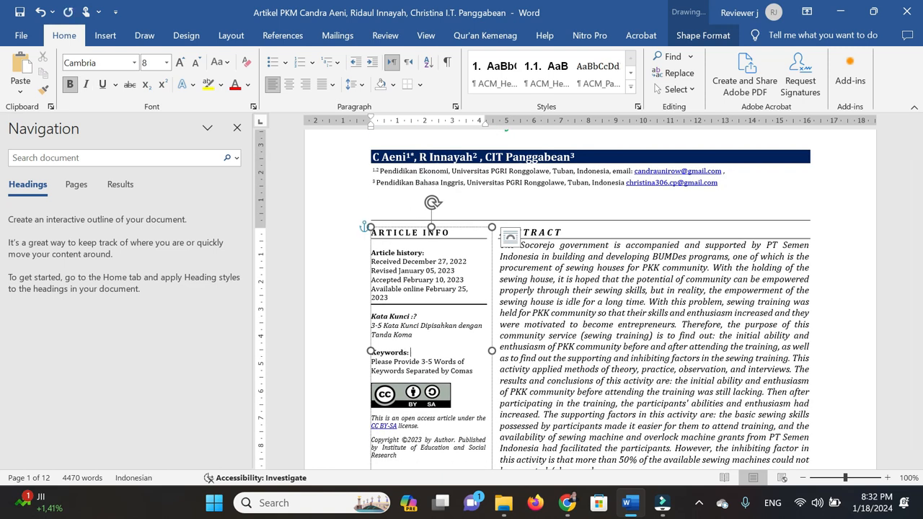
{"action": "left_click", "coordinate": [22, 93]}
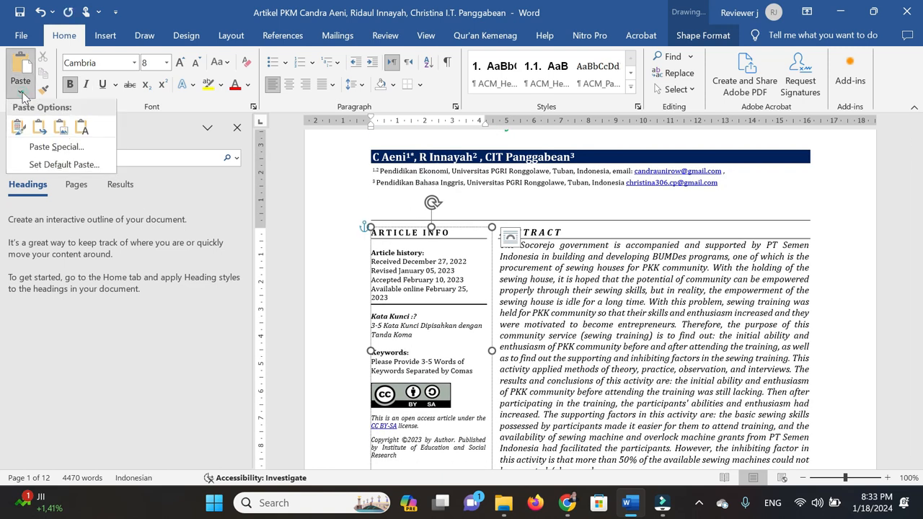
{"action": "left_click", "coordinate": [82, 127]}
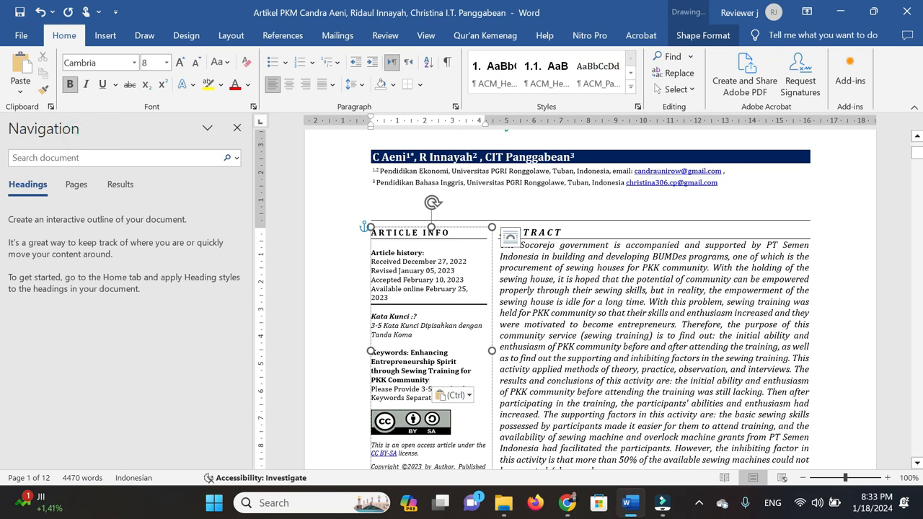
Add commas and delete 'through Sewing Training for' so the keywords are separated
{"action": "left_click", "coordinate": [489, 351]}
{"action": "type", "text": ","}
{"action": "key", "text": "BackSpace"}
{"action": "key", "text": "BackSpace"}
{"action": "type", "text": ","}
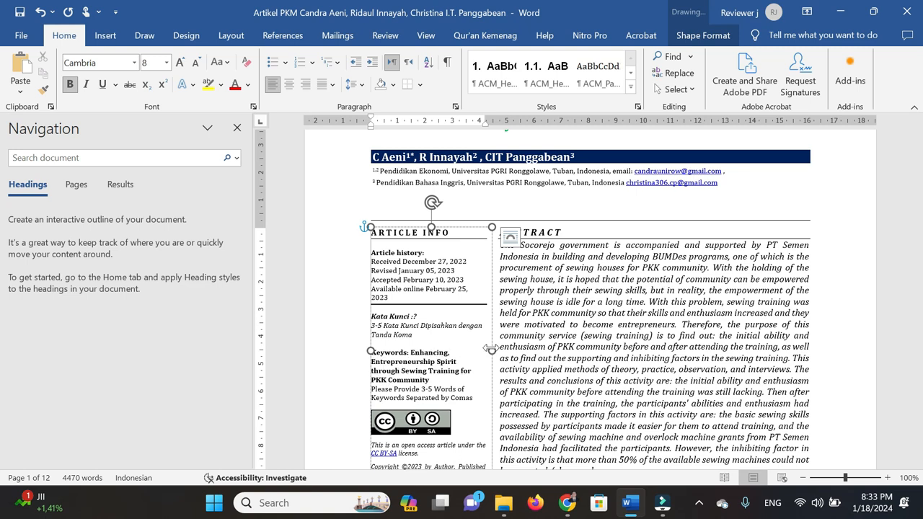
{"action": "key", "text": "ctrl+shift+Right"}
{"action": "key", "text": "ctrl+shift+Right"}
{"action": "key", "text": "ctrl+shift+Right"}
{"action": "key", "text": "ctrl+shift+Right"}
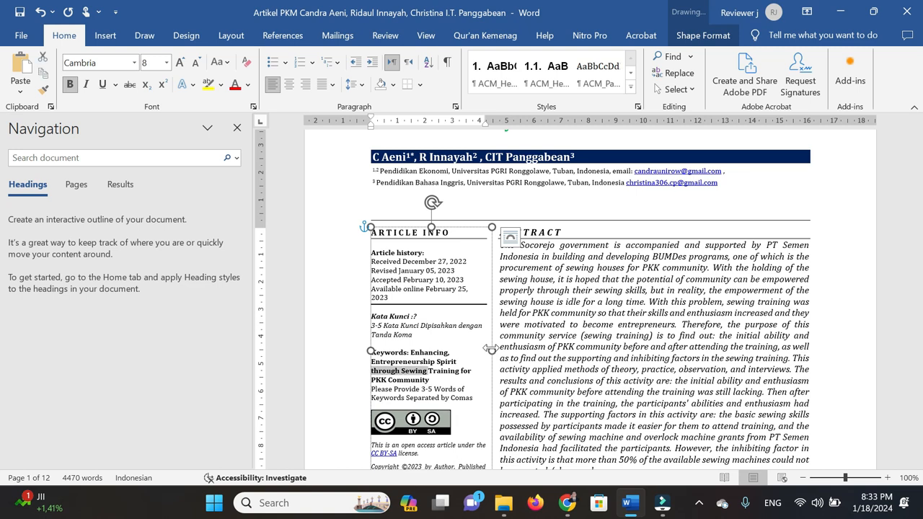
{"action": "key", "text": "BackSpace"}
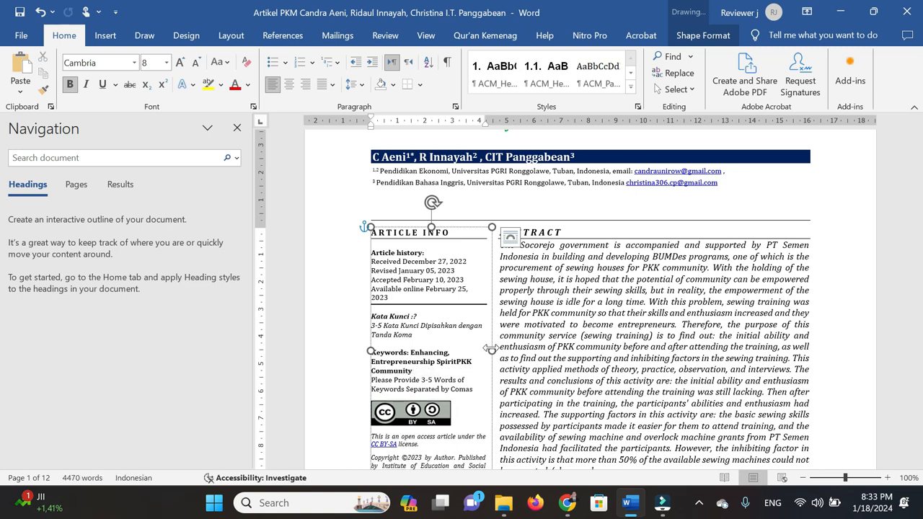
{"action": "type", "text": ","}
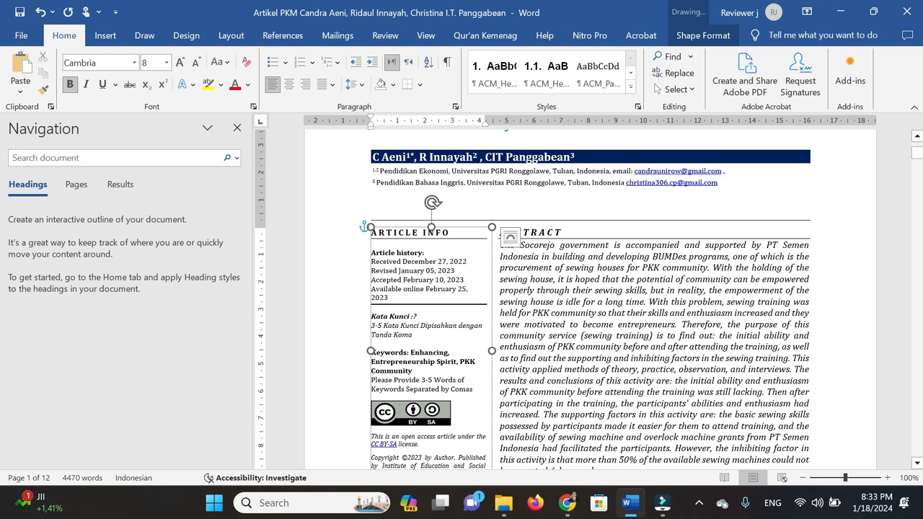
{"action": "double_click", "coordinate": [428, 353]}
{"action": "key", "text": "ctrl+c"}
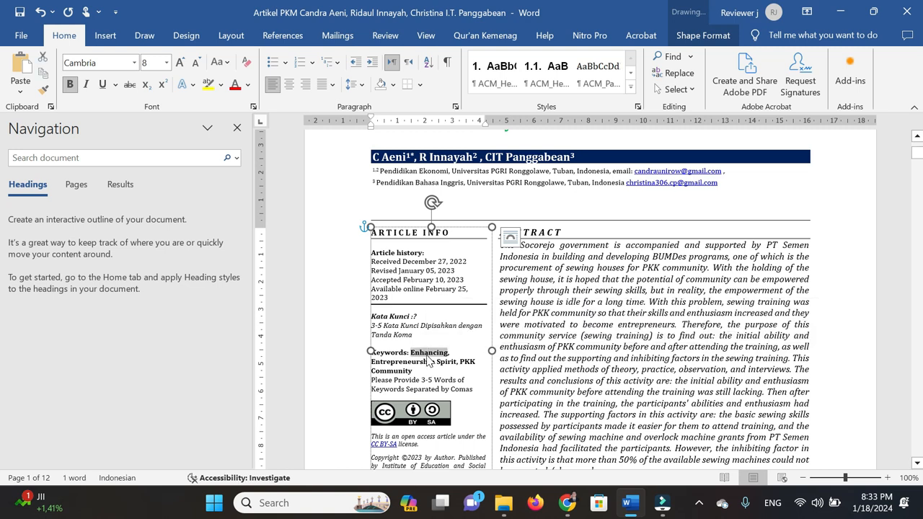
Add Enhancing as the first keyword tag in the OJS Keywords field
{"action": "key", "text": "alt+Tab"}
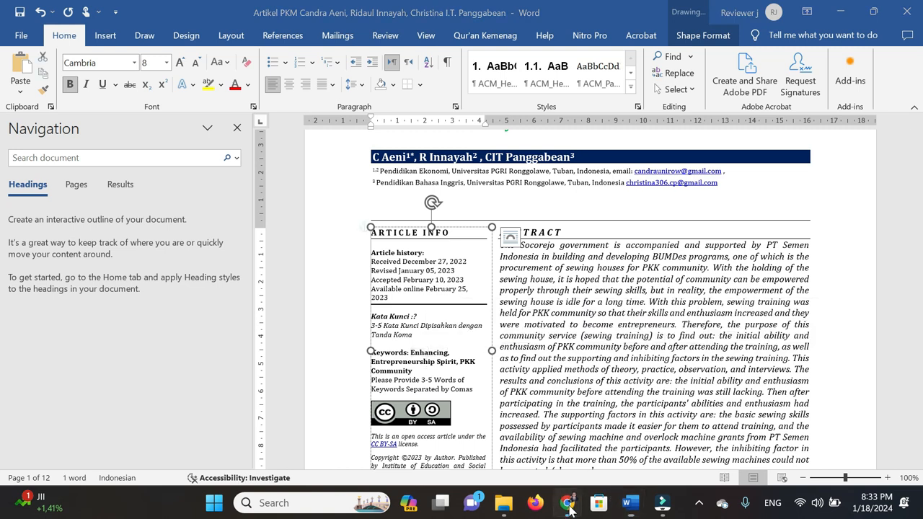
{"action": "left_click", "coordinate": [339, 400]}
{"action": "key", "text": "ctrl+v"}
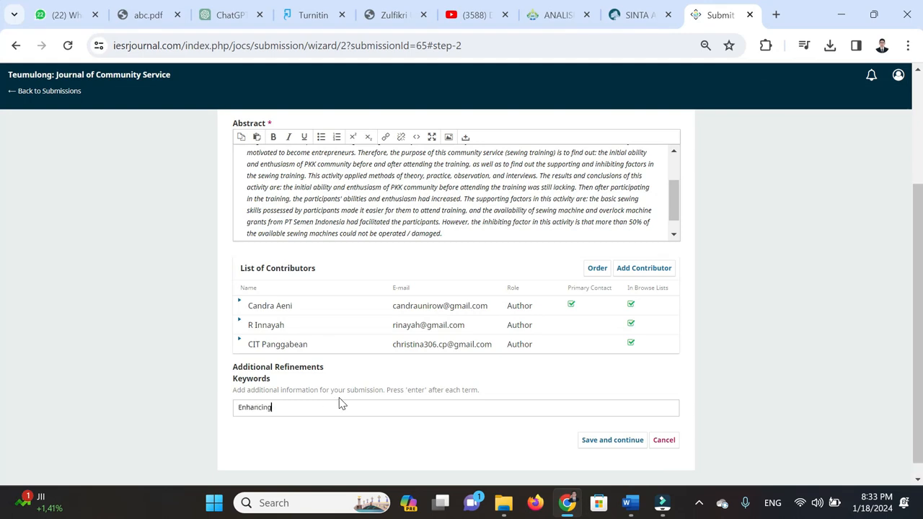
{"action": "key", "text": "Return"}
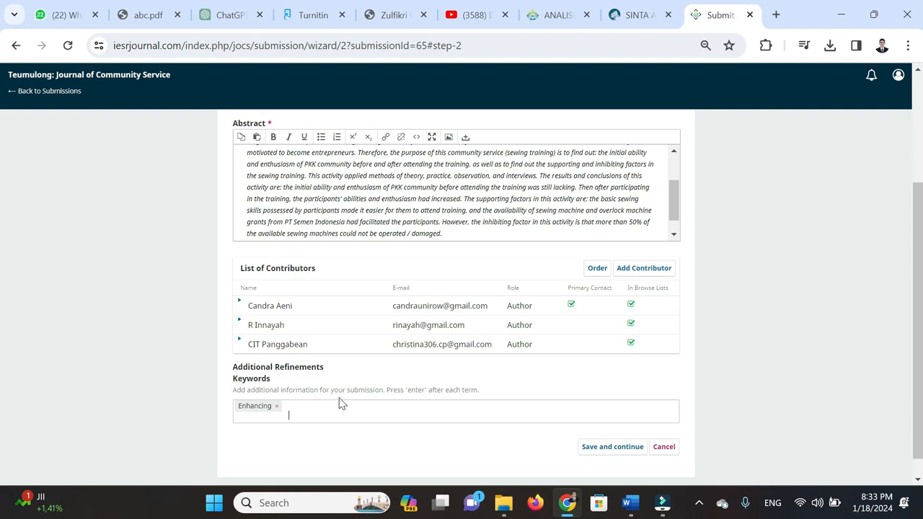
Copy Entrepreneurship Spirit from Word and add it as the second keyword tag
{"action": "left_click", "coordinate": [629, 502]}
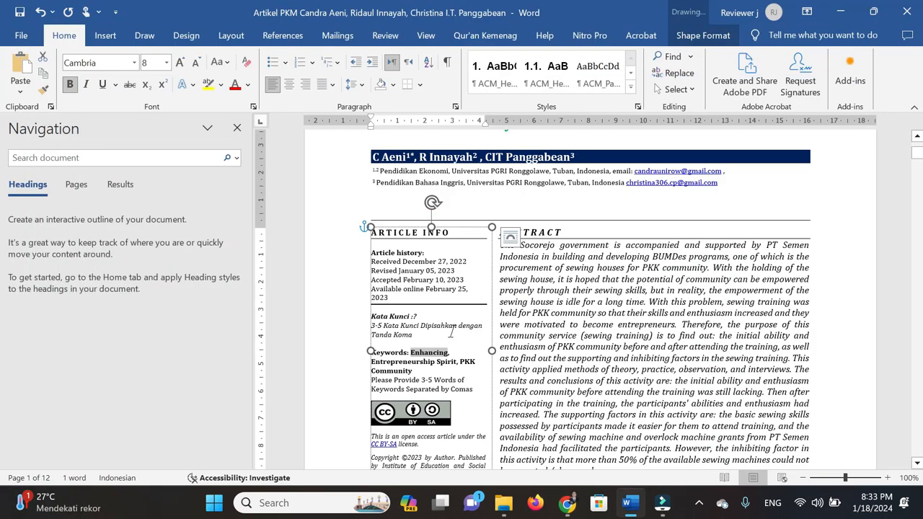
{"action": "double_click", "coordinate": [401, 363]}
{"action": "key", "text": "ctrl+shift+Right"}
{"action": "left_click", "coordinate": [568, 503]}
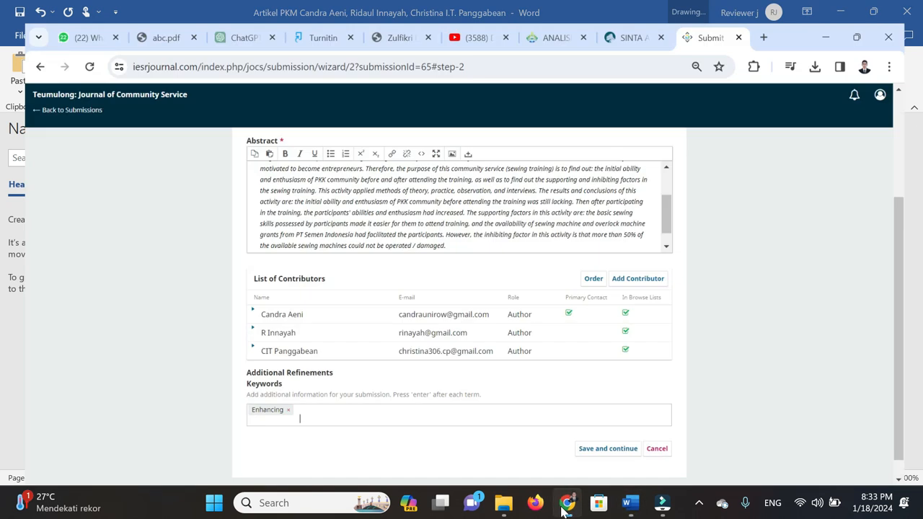
{"action": "key", "text": "ctrl+v"}
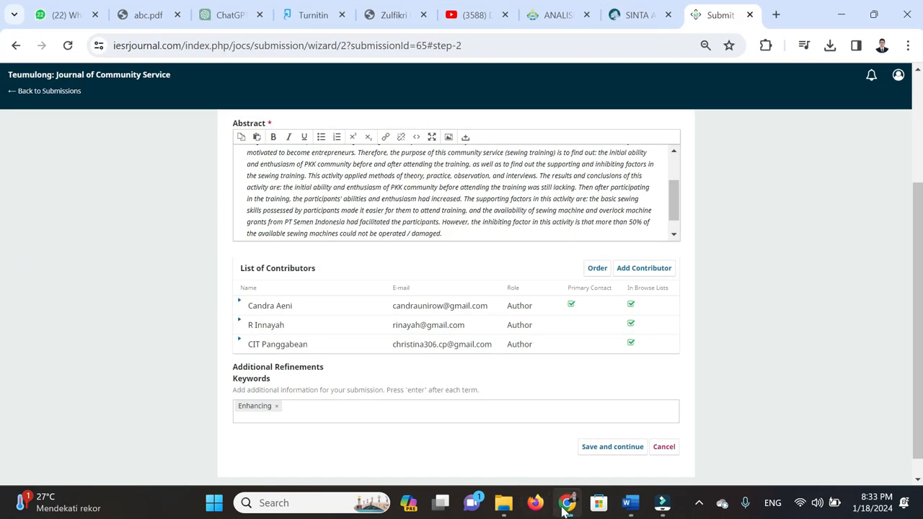
{"action": "left_click", "coordinate": [567, 503]}
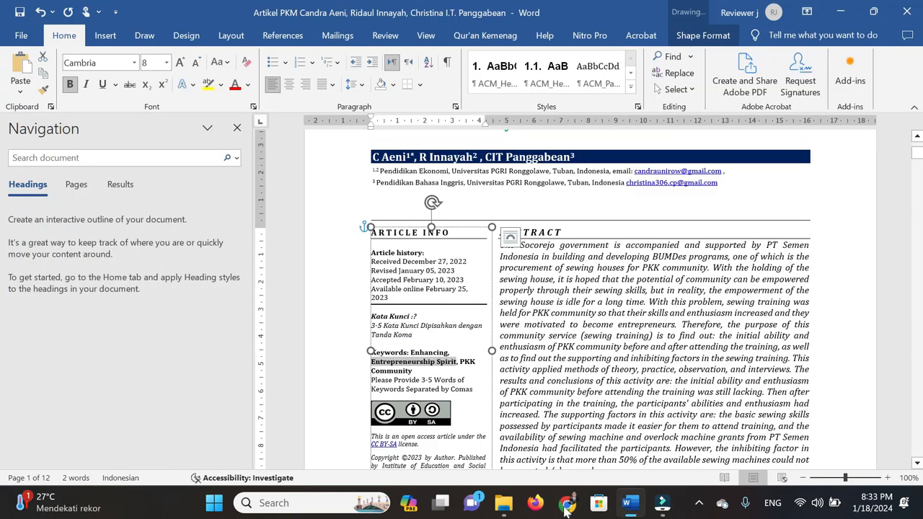
{"action": "right_click", "coordinate": [435, 368]}
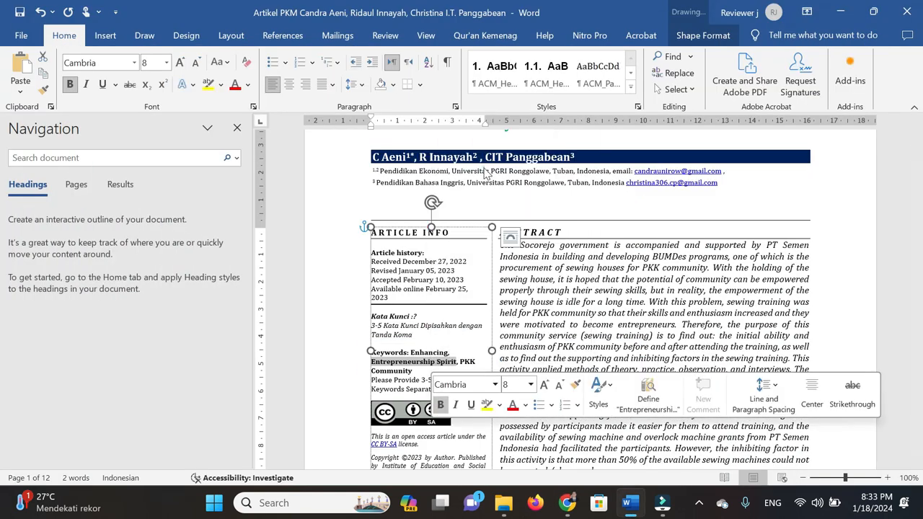
{"action": "left_click", "coordinate": [468, 167]}
{"action": "left_click", "coordinate": [569, 514]}
{"action": "key", "text": "ctrl+v"}
{"action": "key", "text": "Return"}
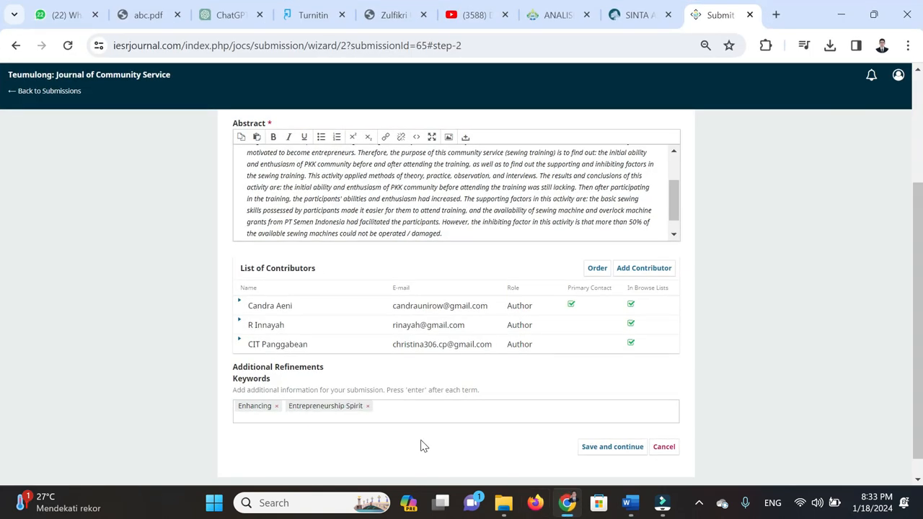
Copy PKK Community from Word and add it as the third keyword tag
{"action": "key", "text": "alt+Tab"}
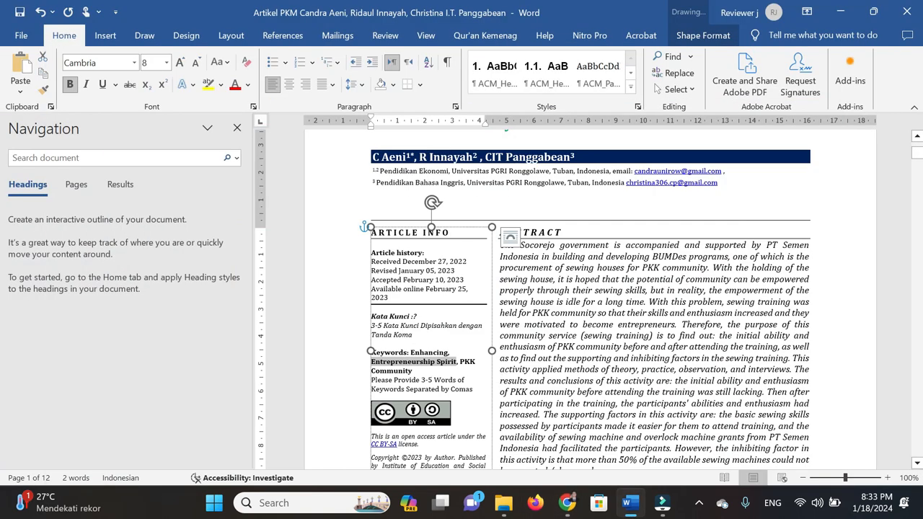
{"action": "left_click", "coordinate": [466, 361]}
{"action": "left_click_drag", "start_coordinate": [465, 361], "coordinate": [470, 370]}
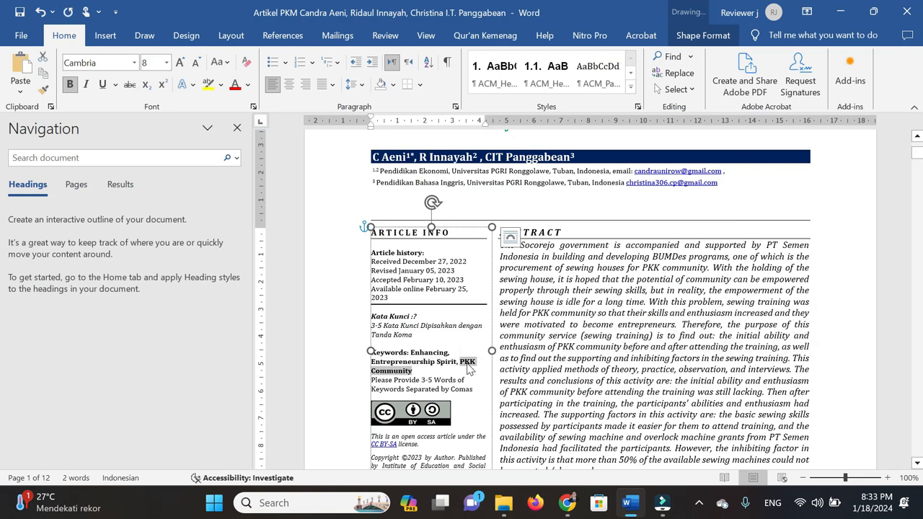
{"action": "right_click", "coordinate": [474, 363]}
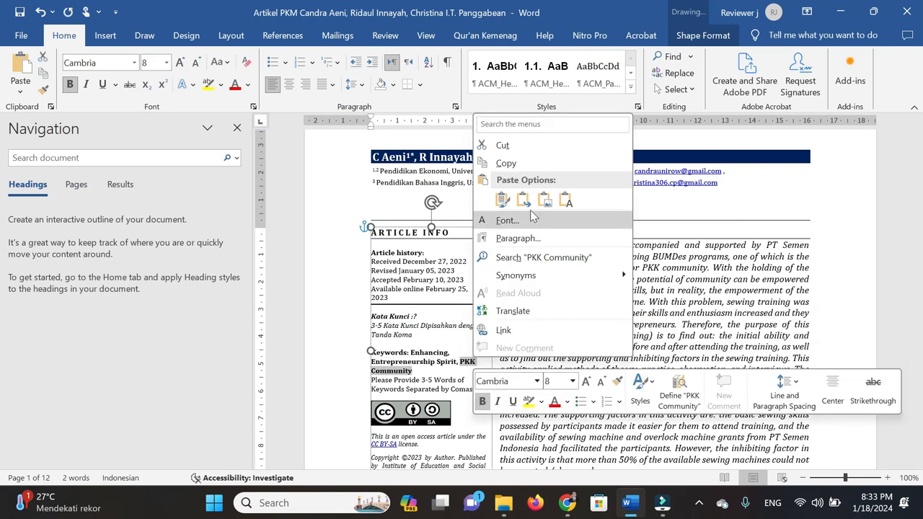
{"action": "left_click", "coordinate": [526, 162]}
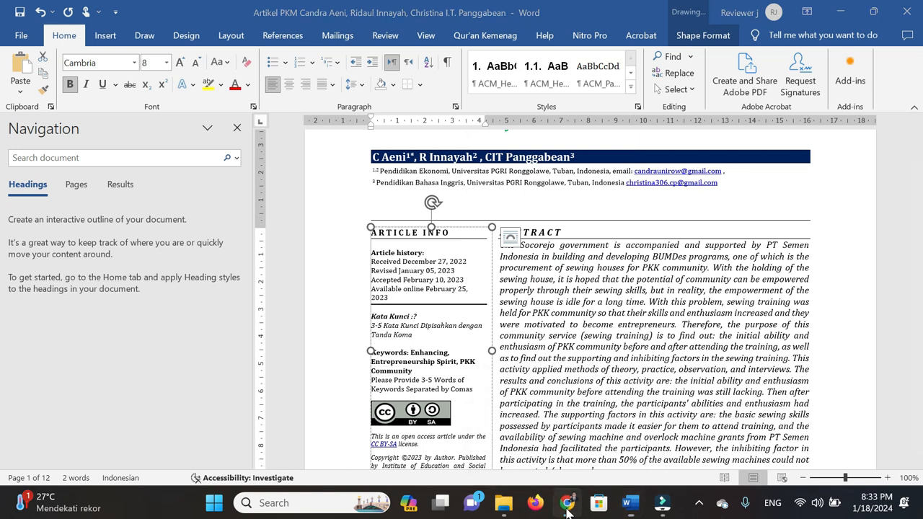
{"action": "left_click", "coordinate": [567, 503]}
{"action": "key", "text": "ctrl+v"}
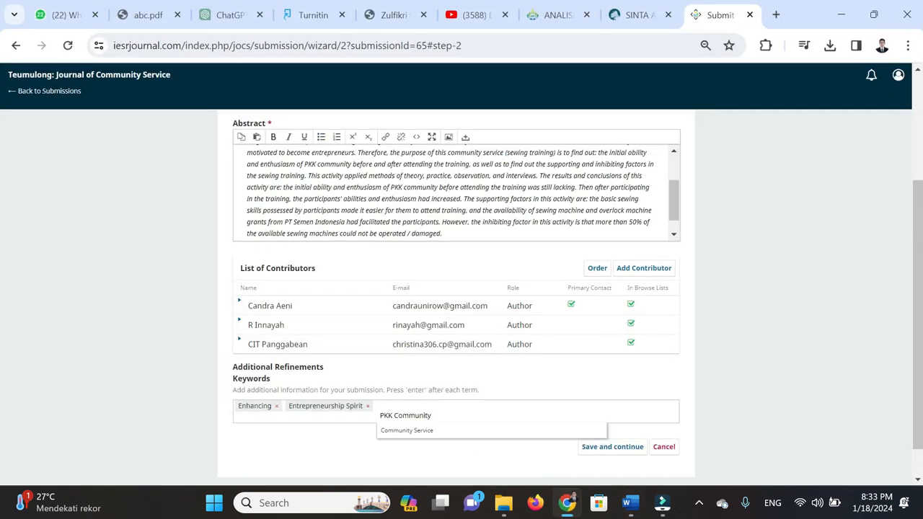
{"action": "key", "text": "Return"}
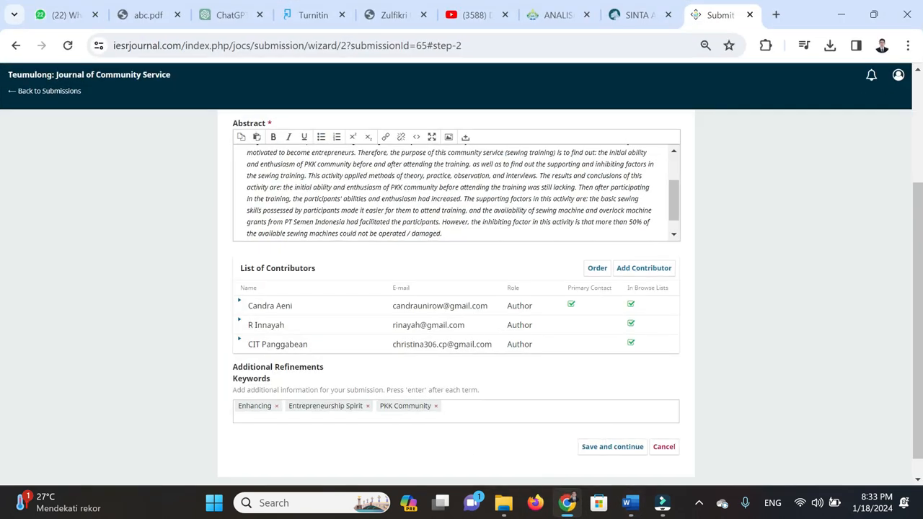
{"action": "left_click", "coordinate": [612, 447]}
Save the metadata, then Finish Submission and confirm with OK
{"action": "scroll", "coordinate": [659, 346], "scroll_direction": "down", "scroll_amount": 10}
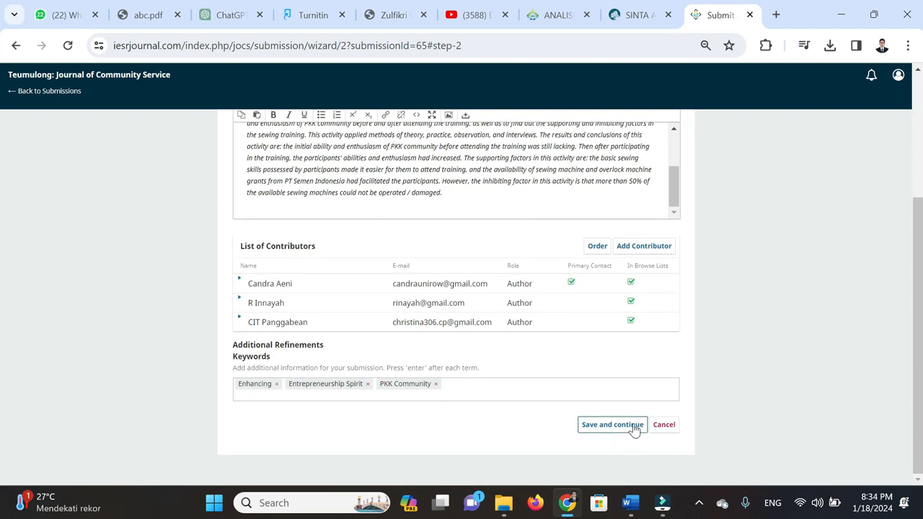
{"action": "left_click", "coordinate": [634, 429]}
{"action": "left_click", "coordinate": [629, 233]}
{"action": "left_click", "coordinate": [527, 135]}
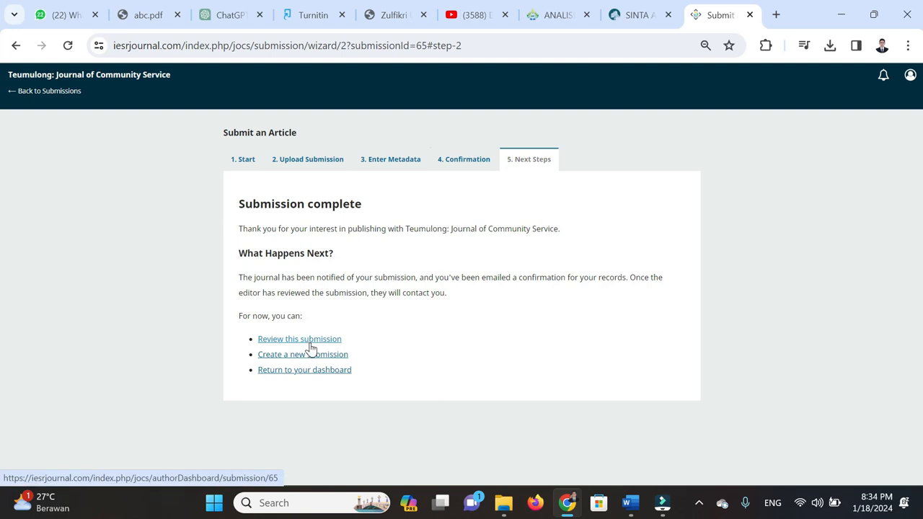
Go back to the dashboard to see the sewing-training article listed in My Queue
{"action": "left_click", "coordinate": [314, 372]}
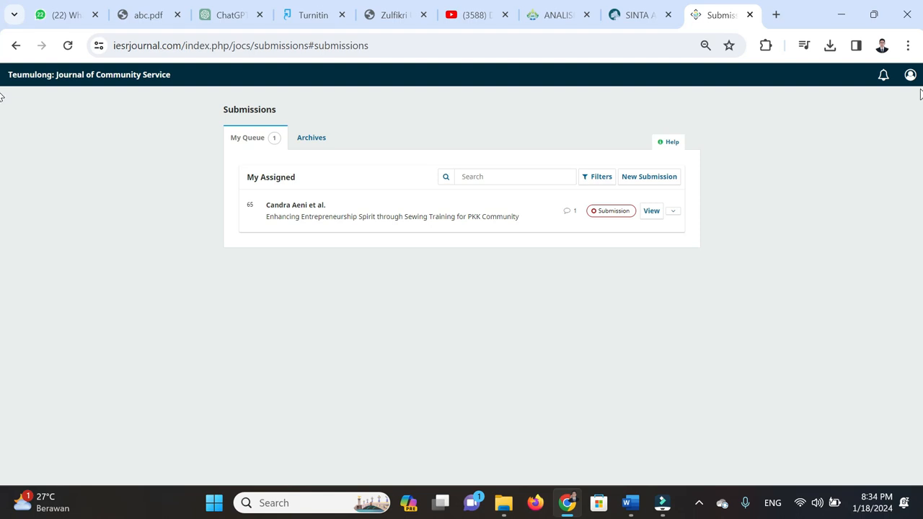
{"action": "mouse_move", "coordinate": [664, 505]}
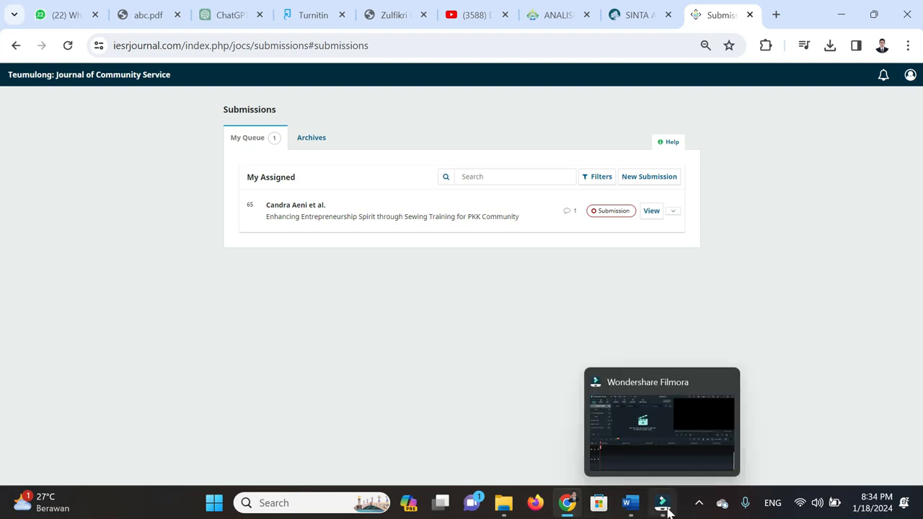